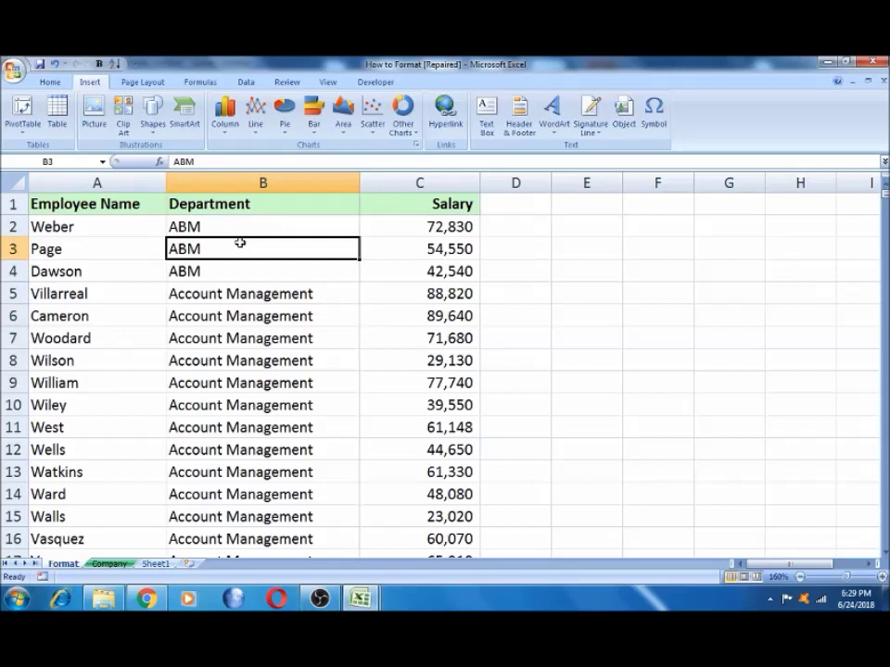
Step: Move around the employee data, zooming in slightly, and select a name cell
click(125, 207)
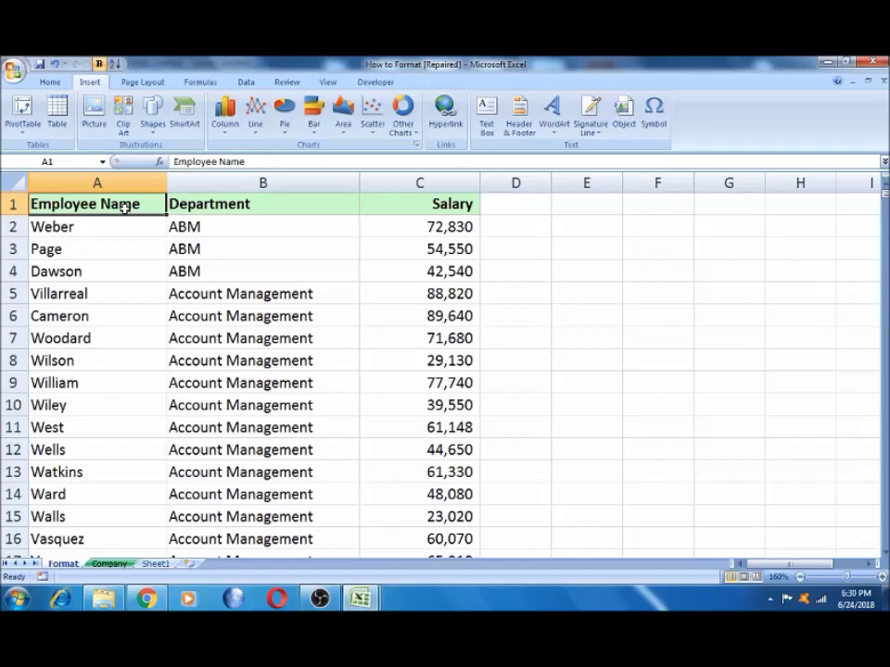
click(110, 321)
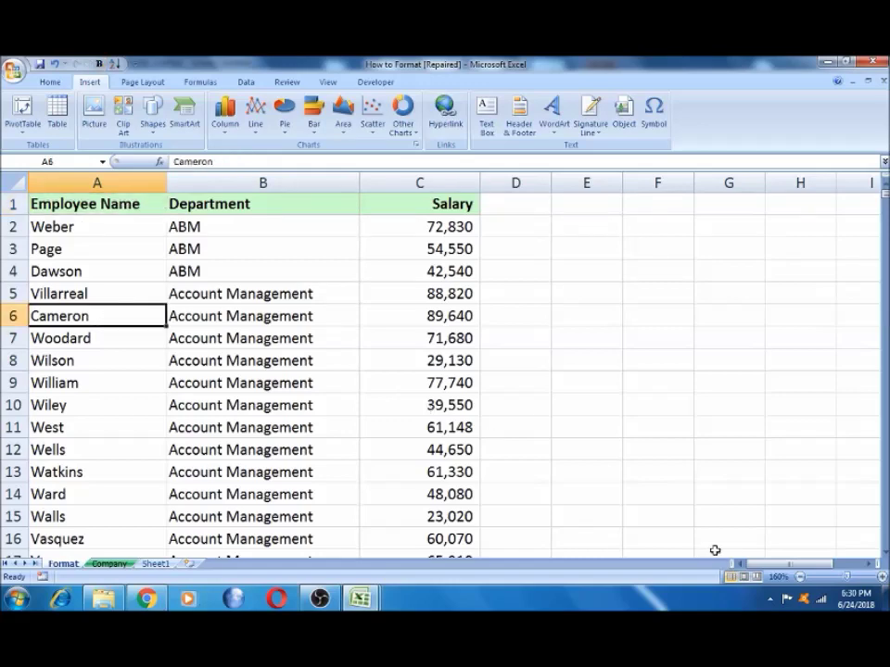
click(883, 581)
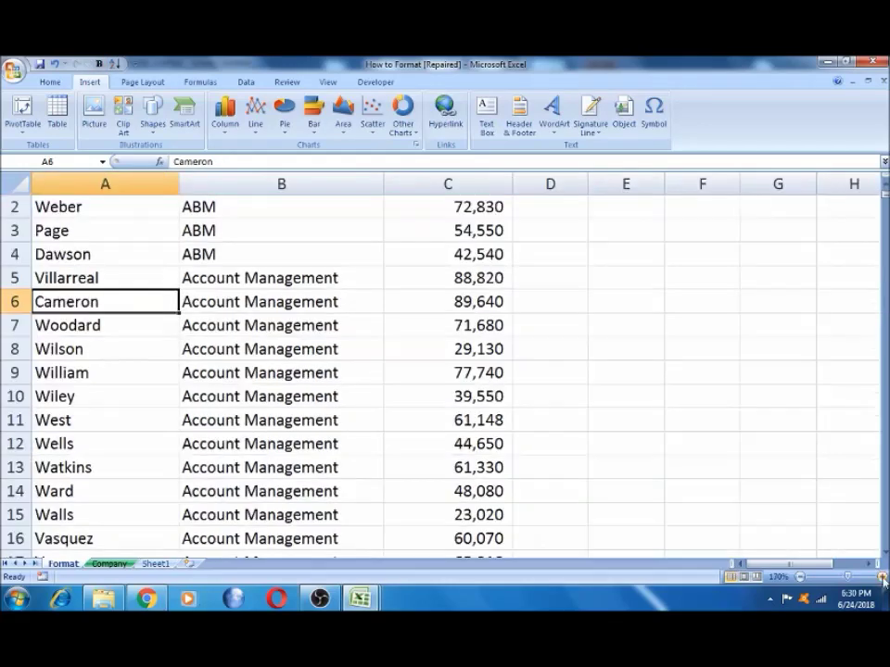
click(205, 351)
key(Up)
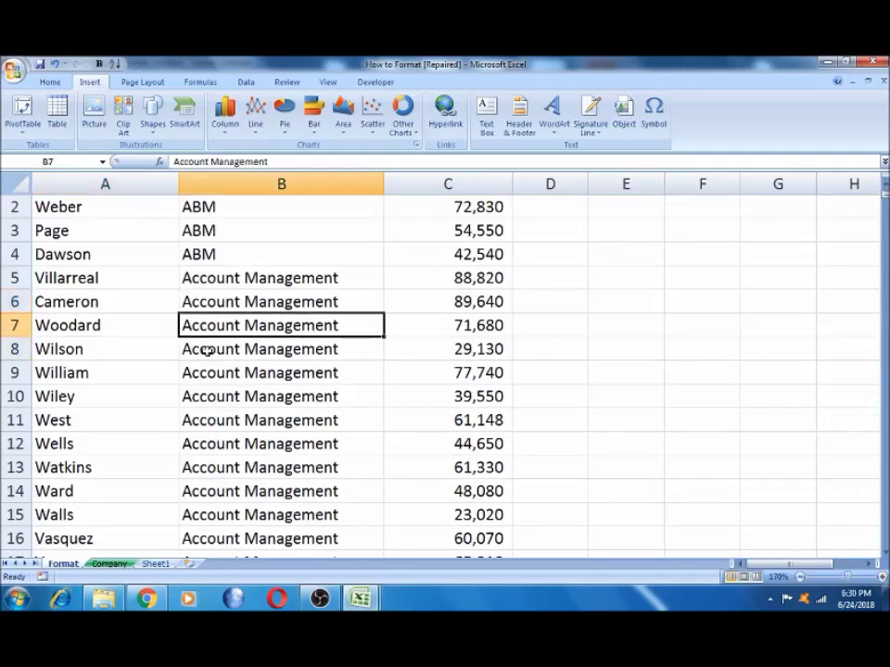
key(ctrl+Up)
key(Left)
key(Down)
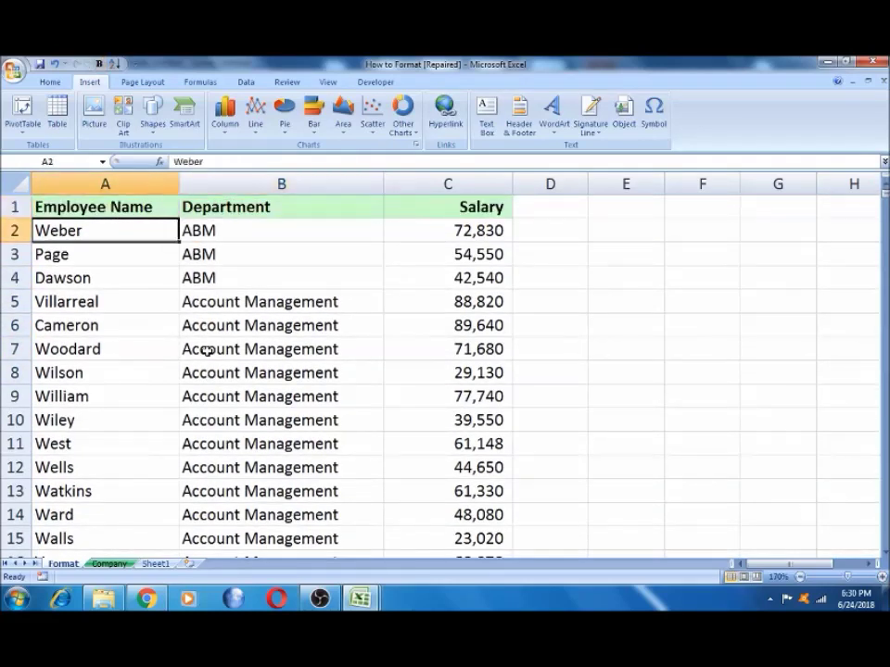
key(Up)
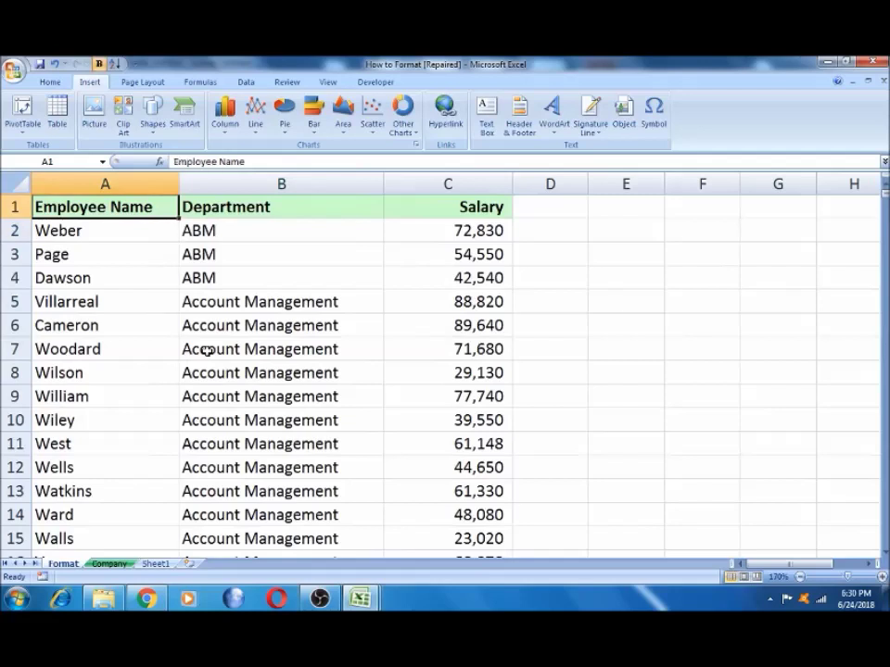
key(Right)
key(Right)
key(Left)
key(Left)
click(90, 328)
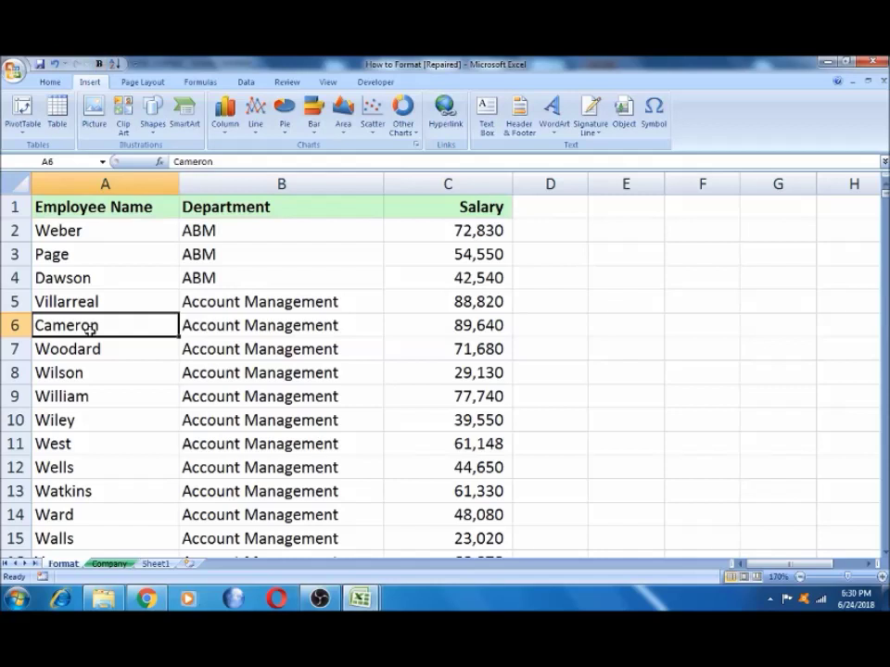
Step: Start an Insert Table from the ribbon, then cancel it
click(50, 82)
click(89, 84)
click(57, 121)
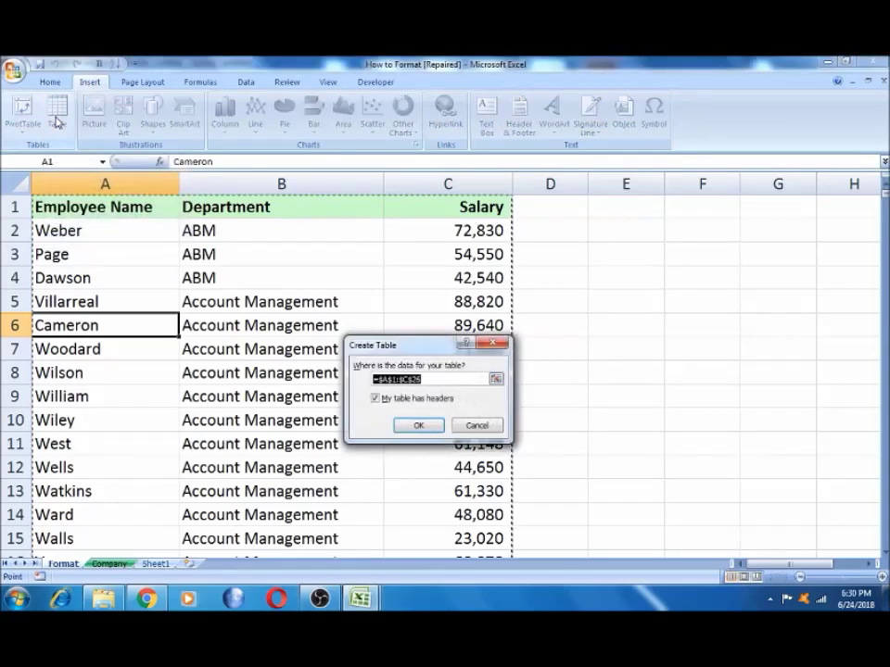
key(Escape)
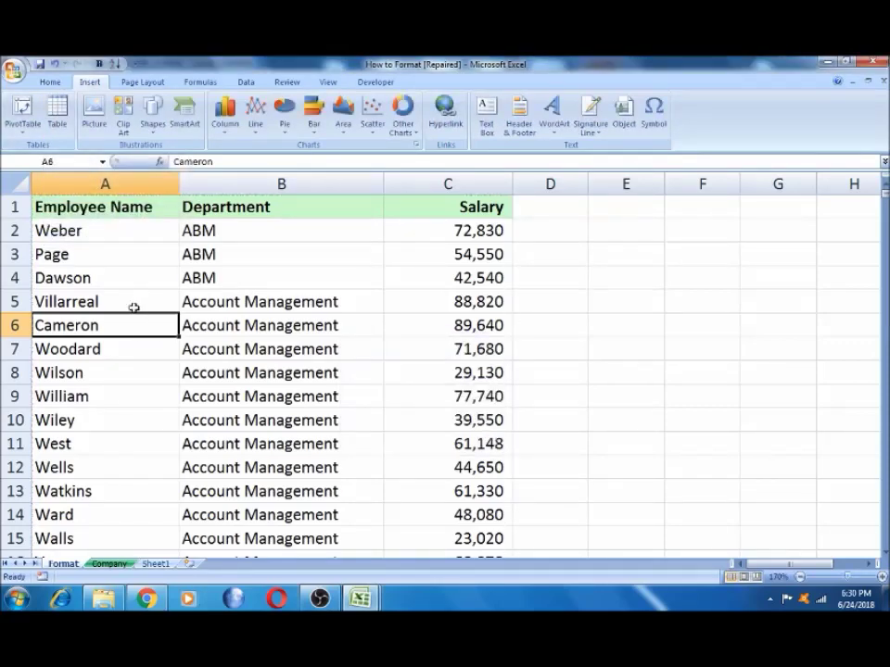
Step: From a name cell, convert the data into a table with headers, then deselect it
click(134, 306)
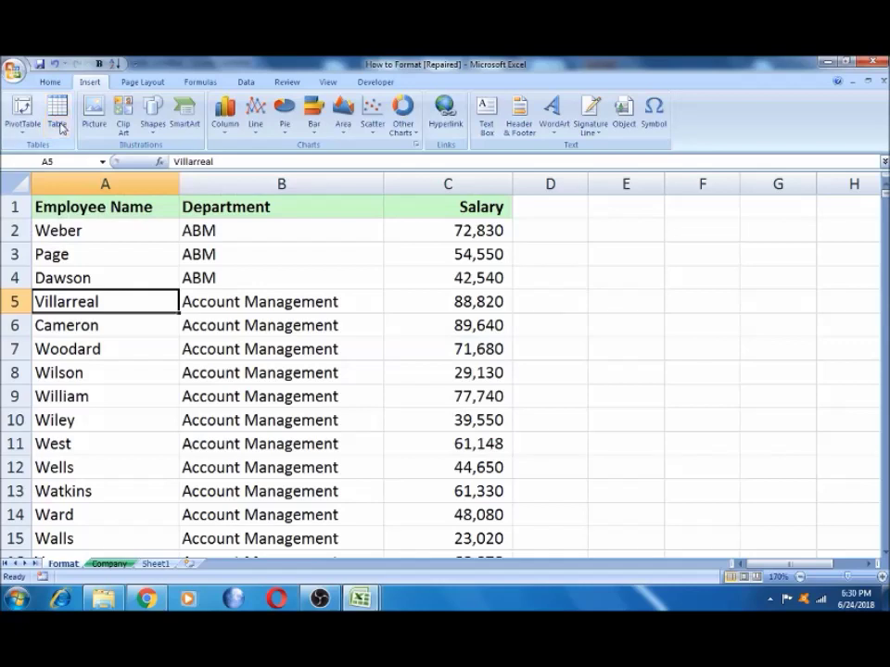
click(681, 318)
click(109, 307)
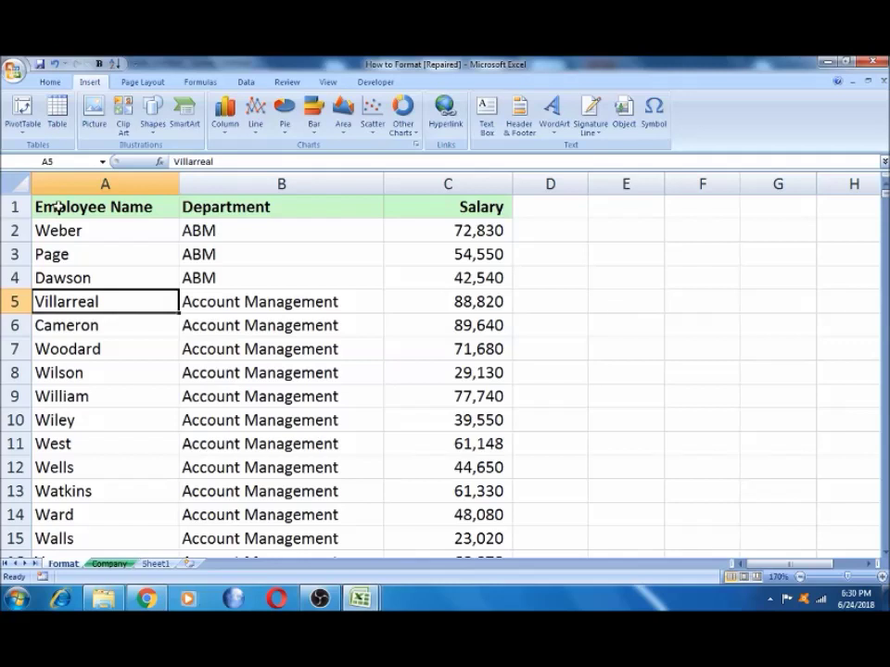
click(56, 113)
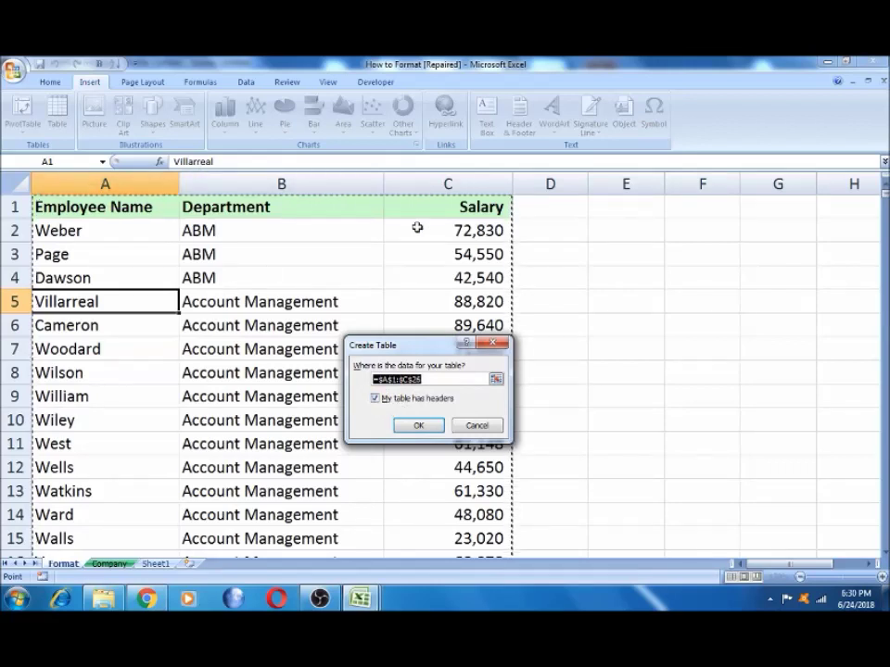
click(420, 429)
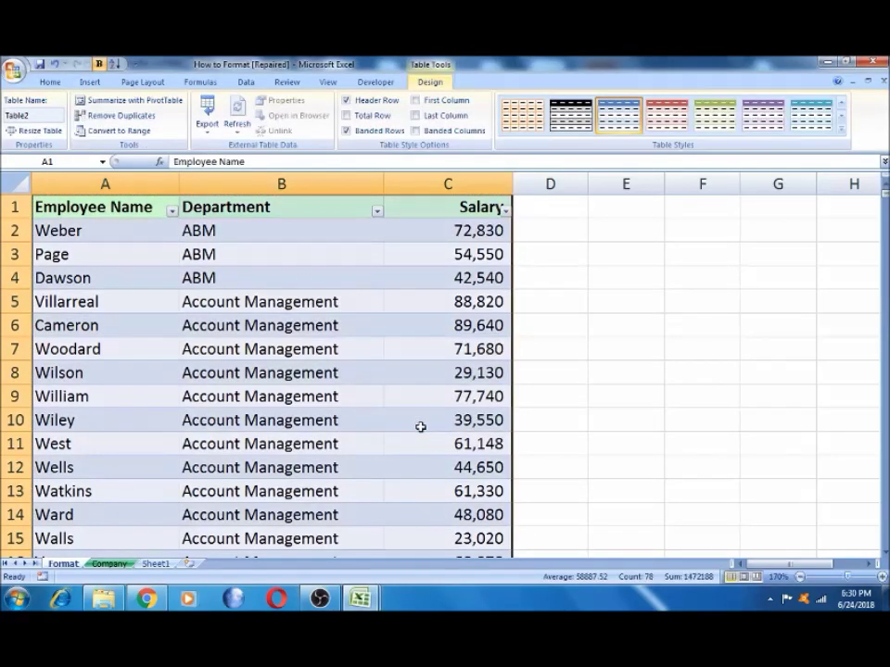
click(233, 412)
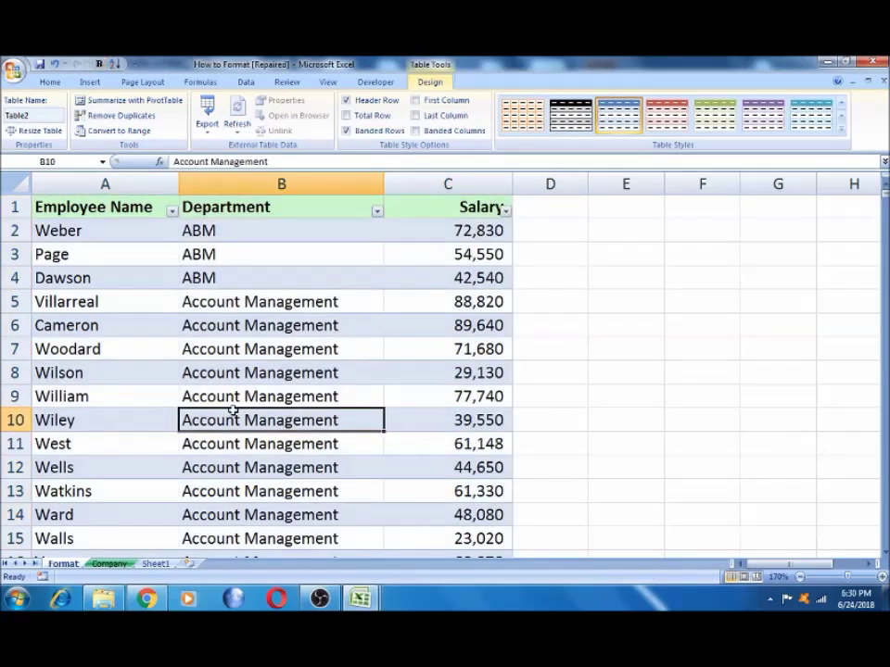
key(Down)
key(Down)
key(Down)
key(Down)
key(Down)
key(Down)
key(Down)
key(Down)
key(Down)
key(Up)
key(Up)
key(Up)
key(Up)
key(Down)
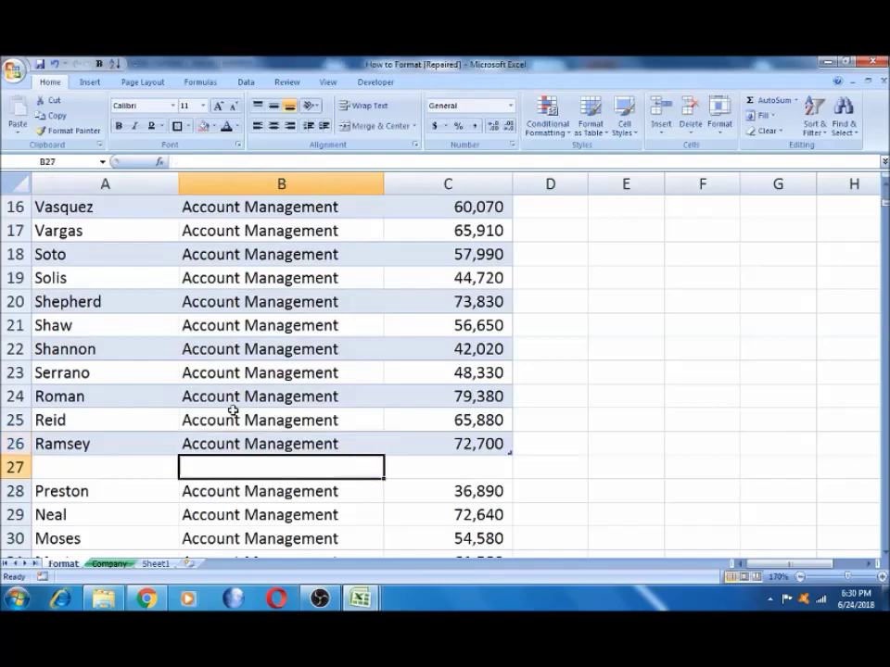
key(Down)
key(Up)
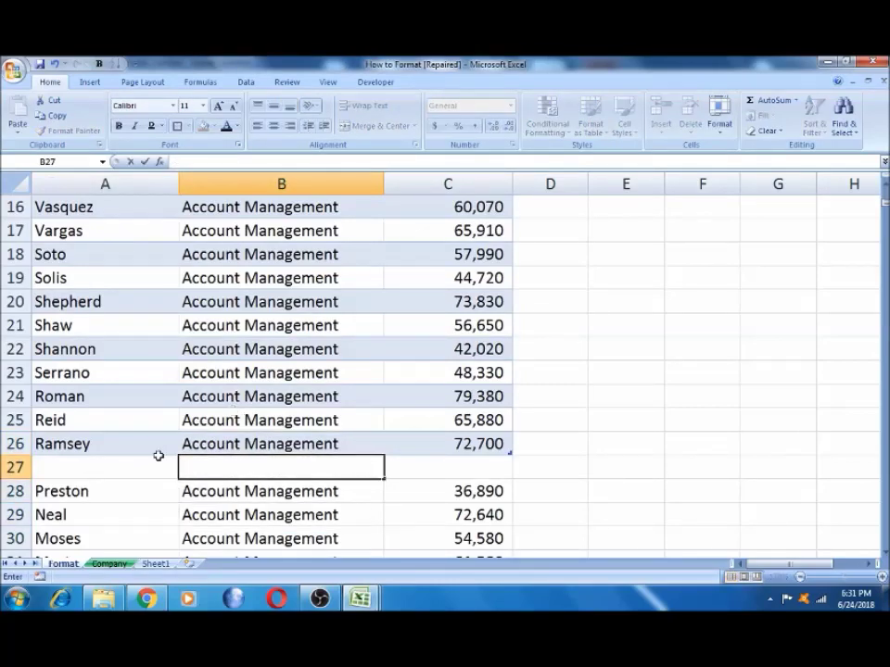
click(99, 469)
click(18, 468)
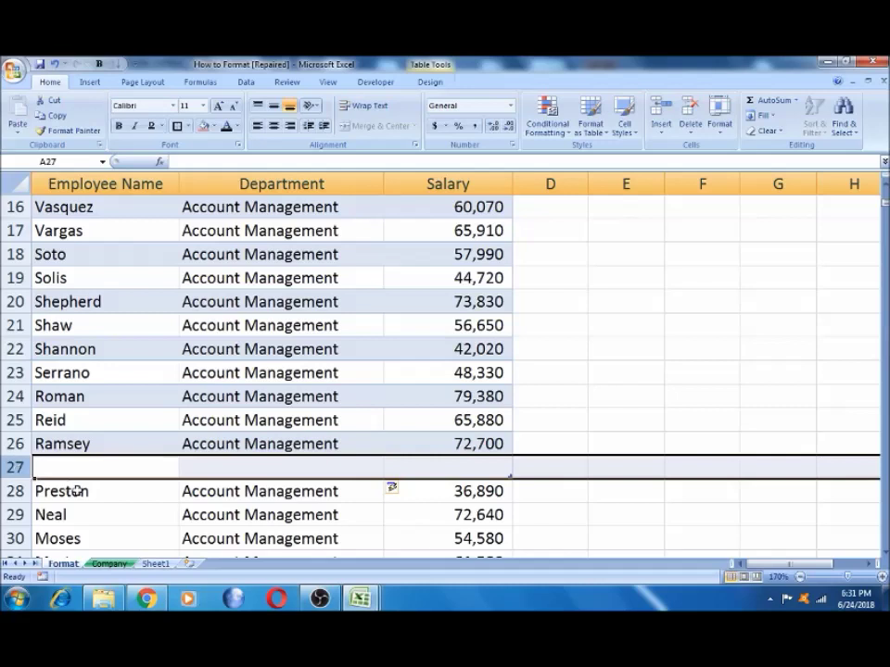
Step: Fill row 27 with Ramsey's name and the 72,700 salary from row 26 using Ctrl+D
click(43, 467)
click(79, 445)
key(shift+Down)
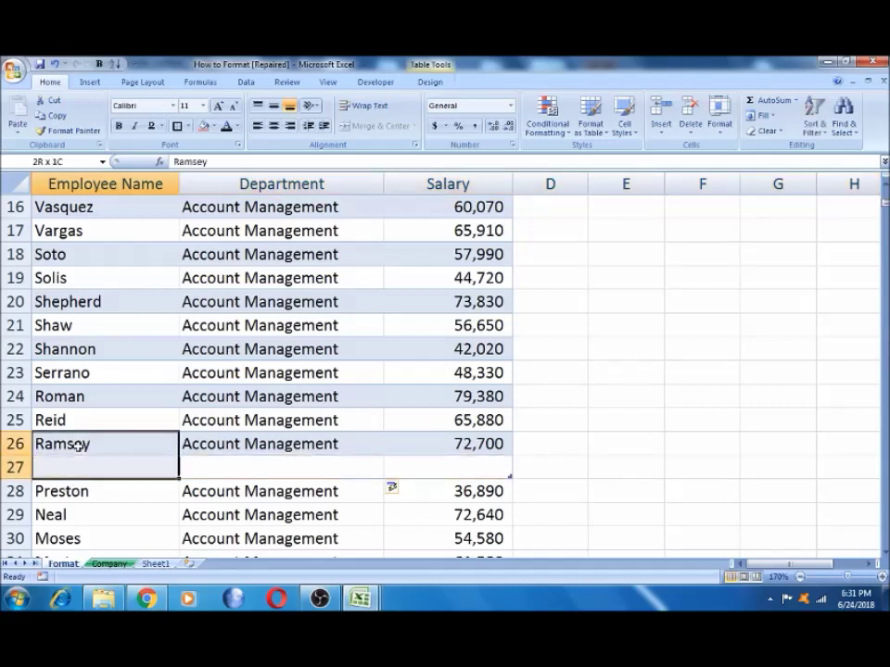
key(ctrl+d)
key(Right)
key(Right)
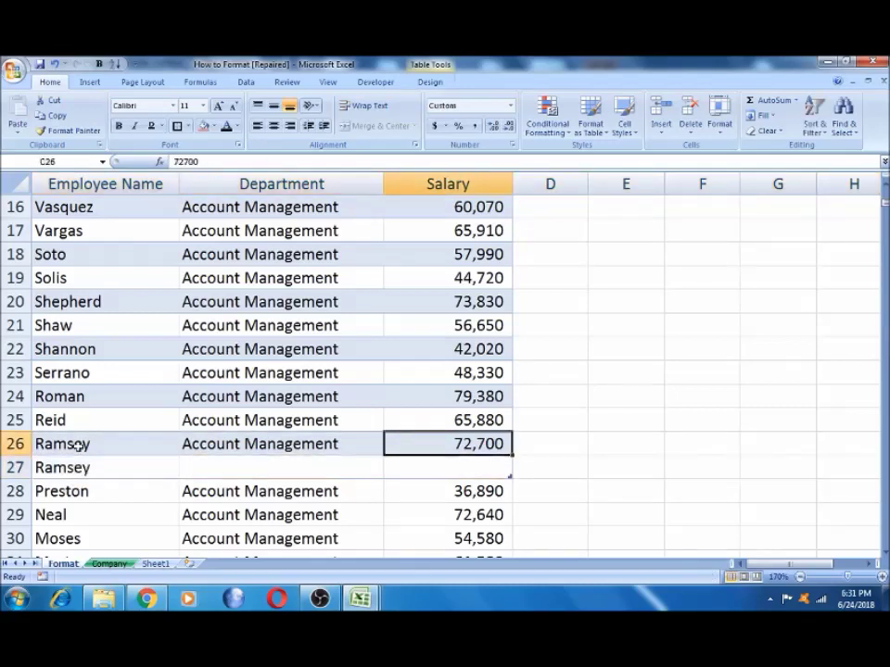
key(shift+Down)
key(ctrl+d)
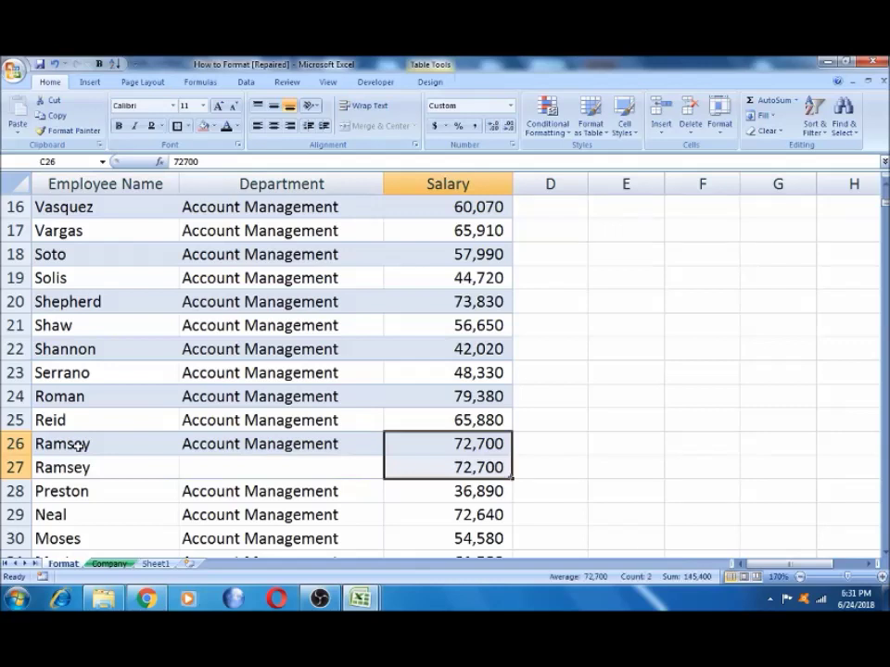
Step: Copy Account Management into row 27's Department cell and return to the top of the table
key(Down)
key(Left)
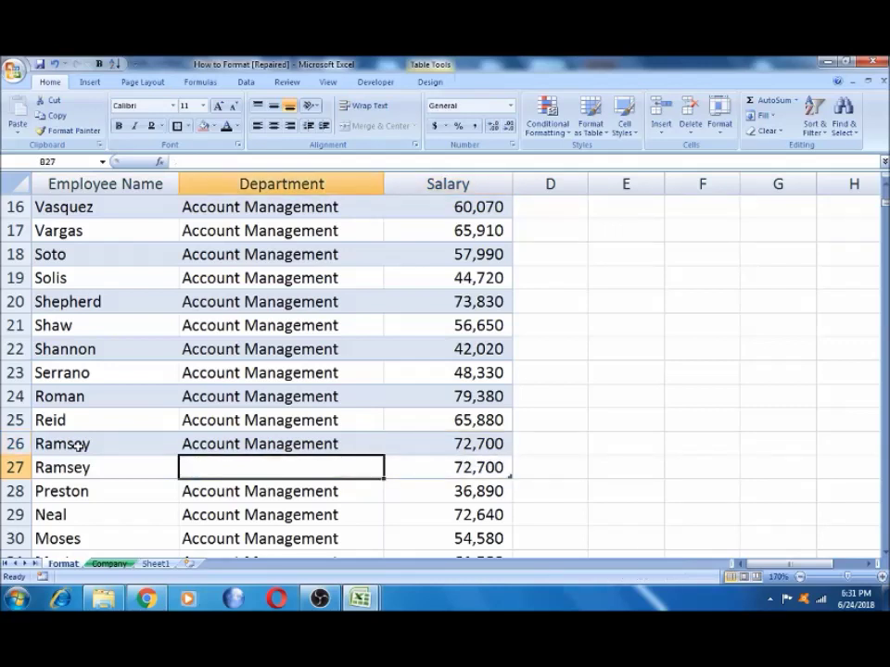
key(Up)
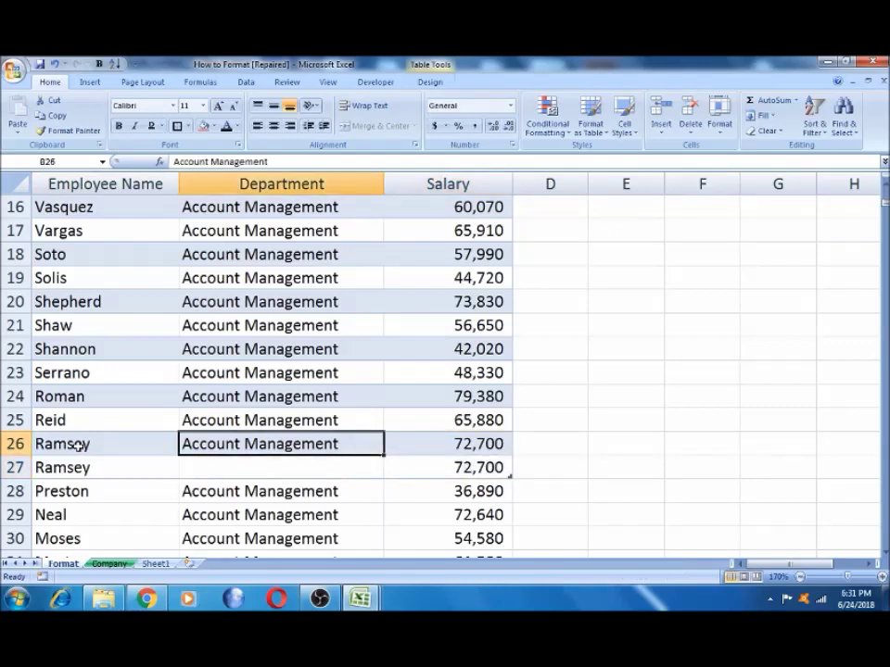
key(ctrl+c)
key(Down)
key(ctrl+v)
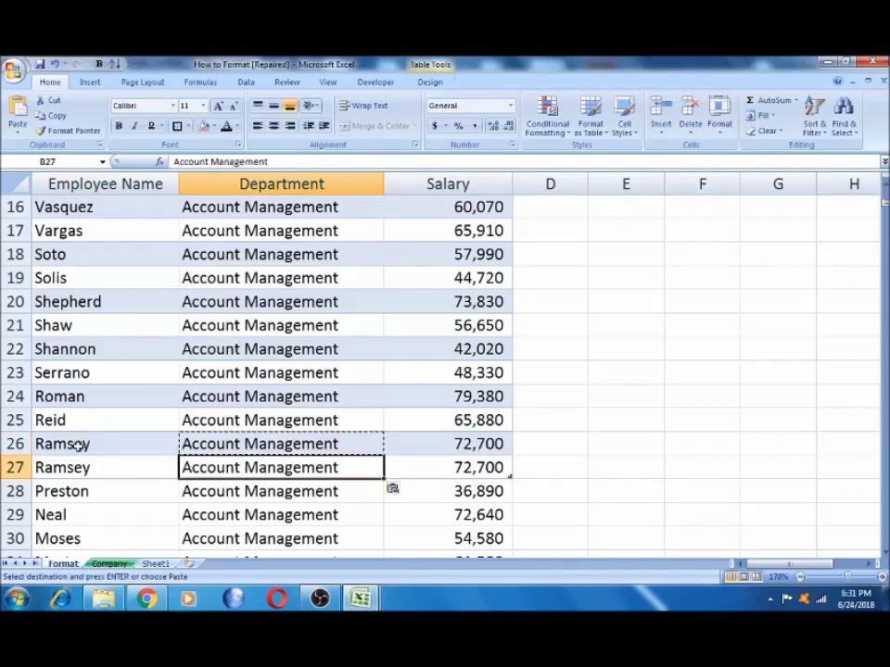
click(92, 372)
key(Escape)
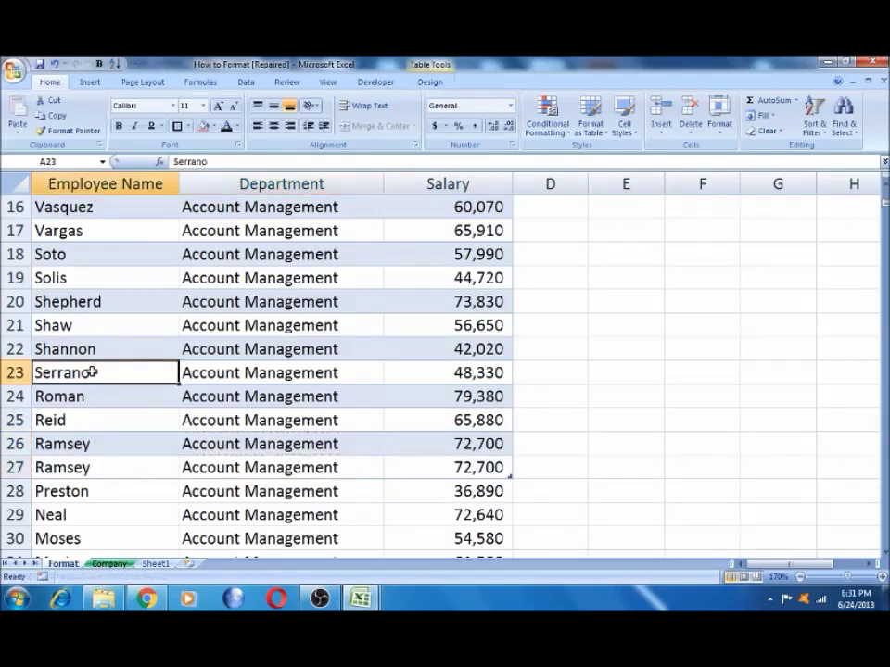
key(Up)
key(Up)
key(Up)
key(Up)
key(Up)
key(Up)
key(Up)
key(Up)
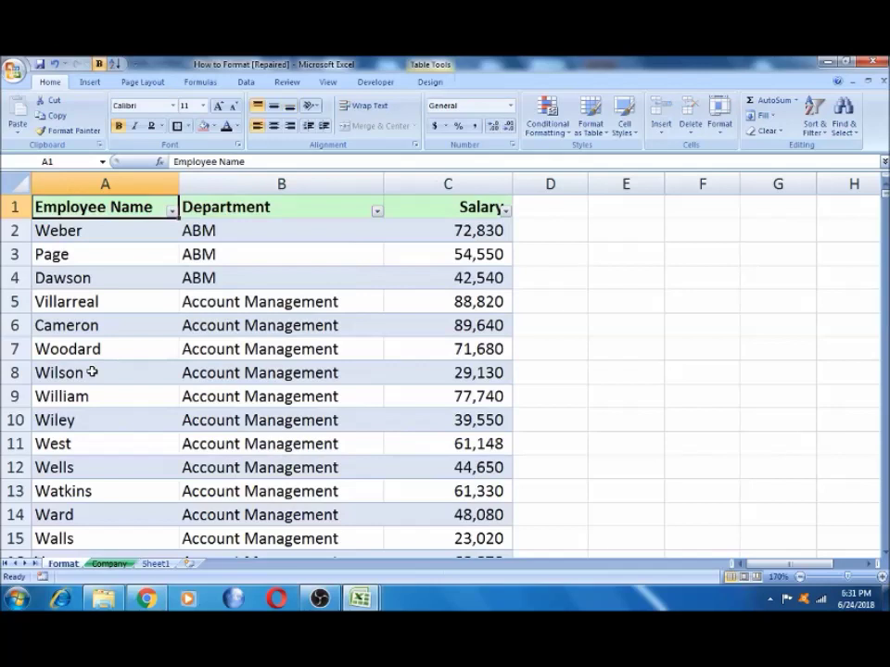
click(69, 254)
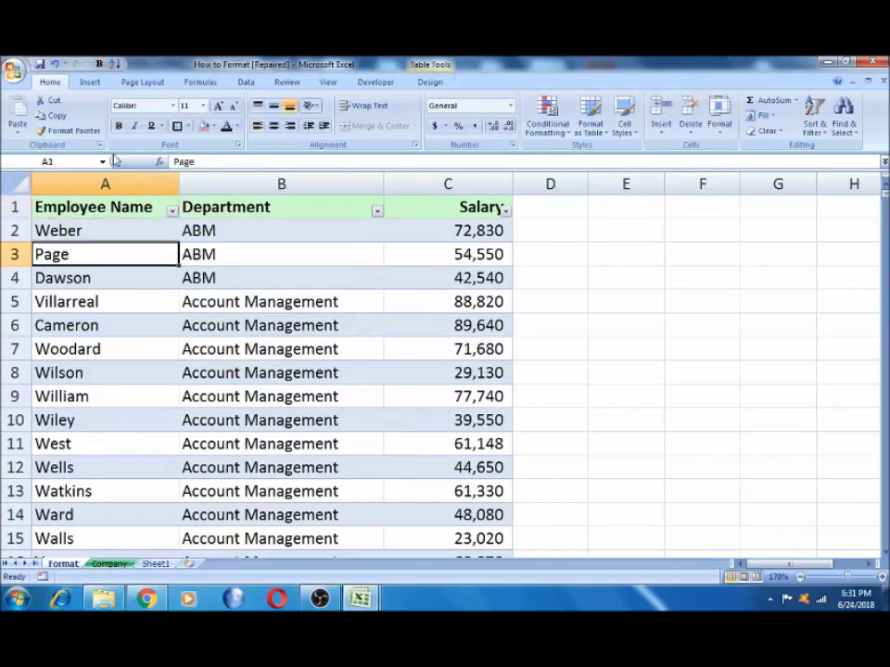
Step: Copy row 26's entries into the blank row 27
click(89, 82)
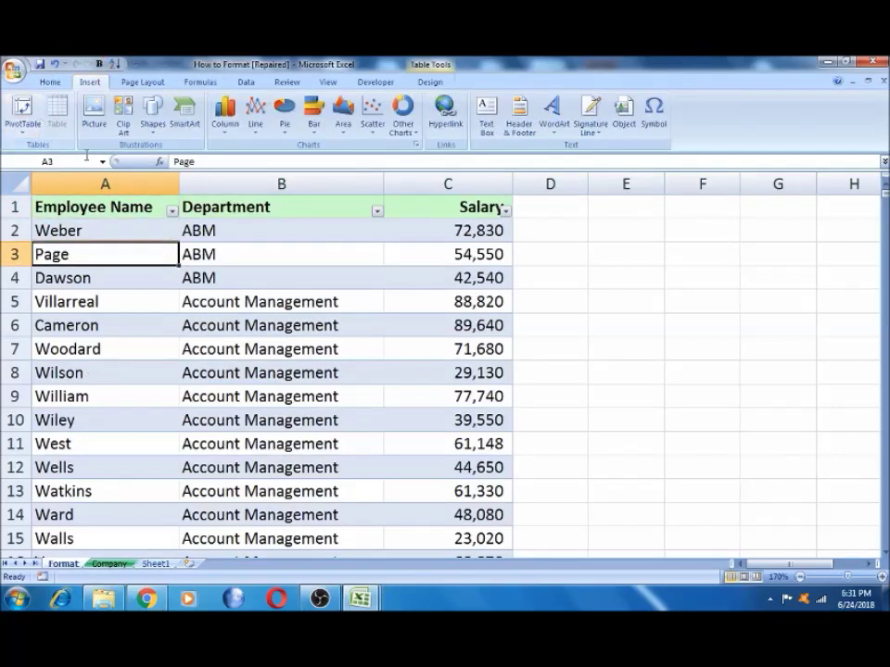
click(121, 221)
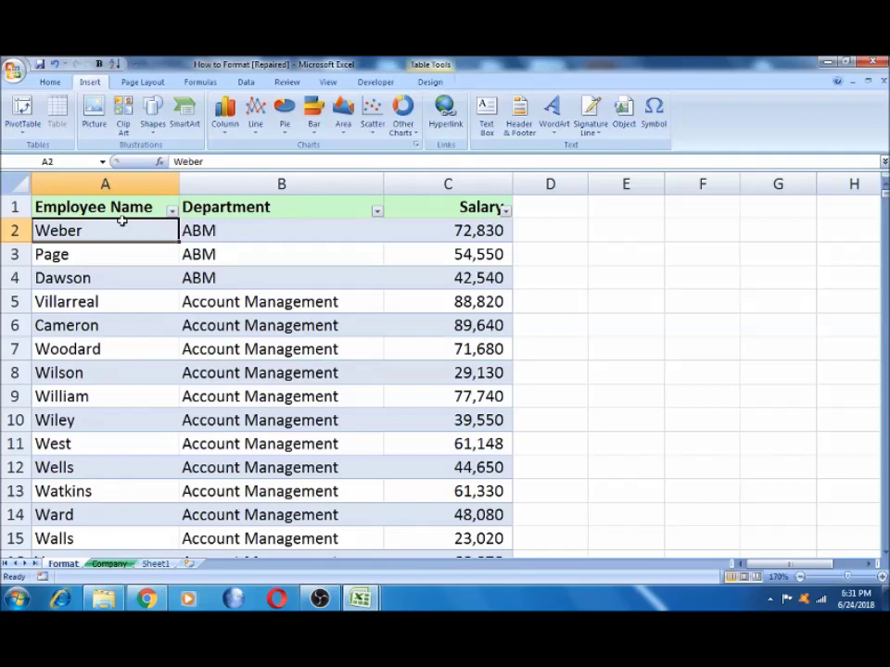
click(594, 329)
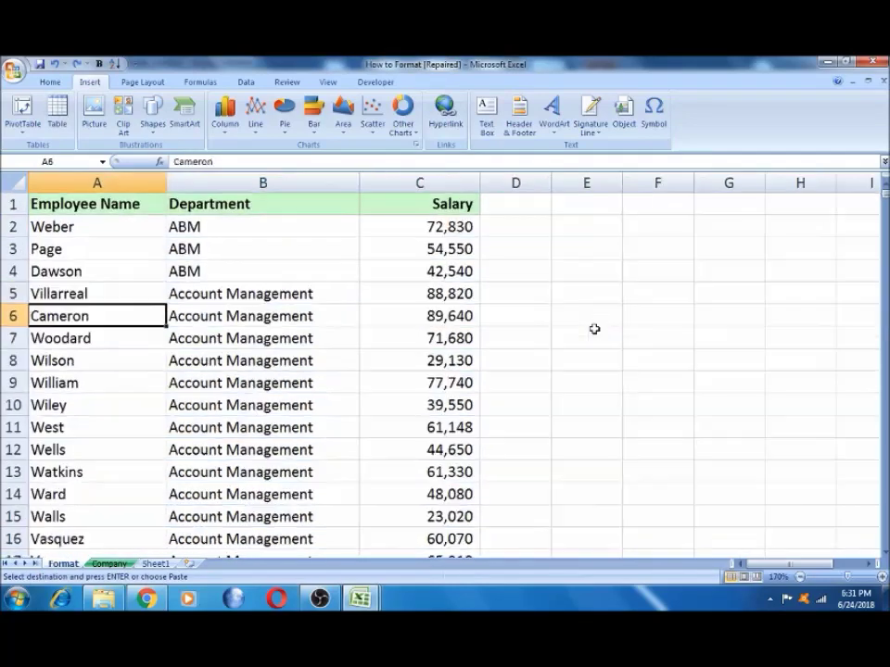
click(163, 404)
key(Down)
key(Down)
key(Down)
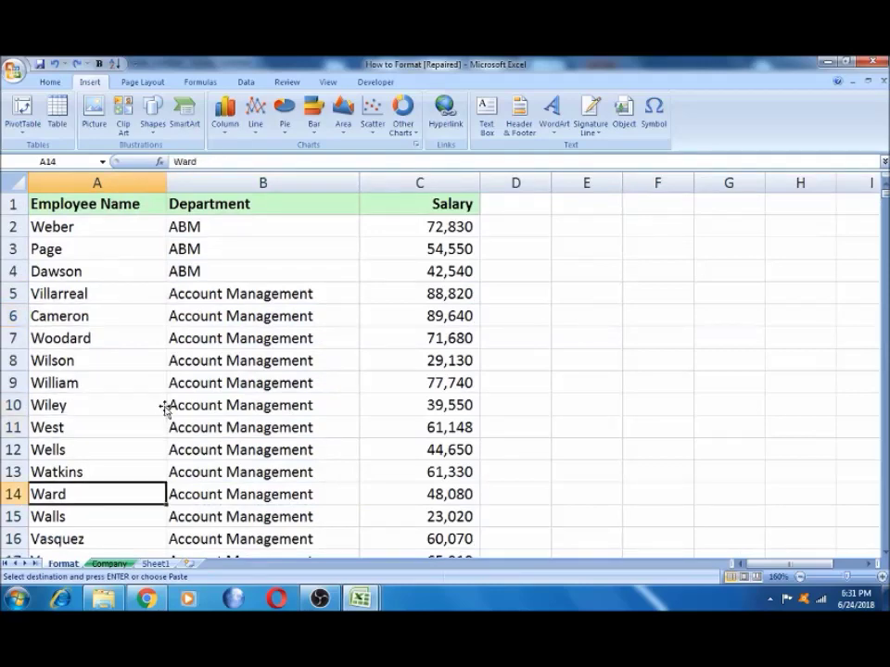
key(Down)
key(Down)
key(Down)
key(Down)
key(Down)
key(Down)
key(Up)
key(Up)
key(Up)
key(Up)
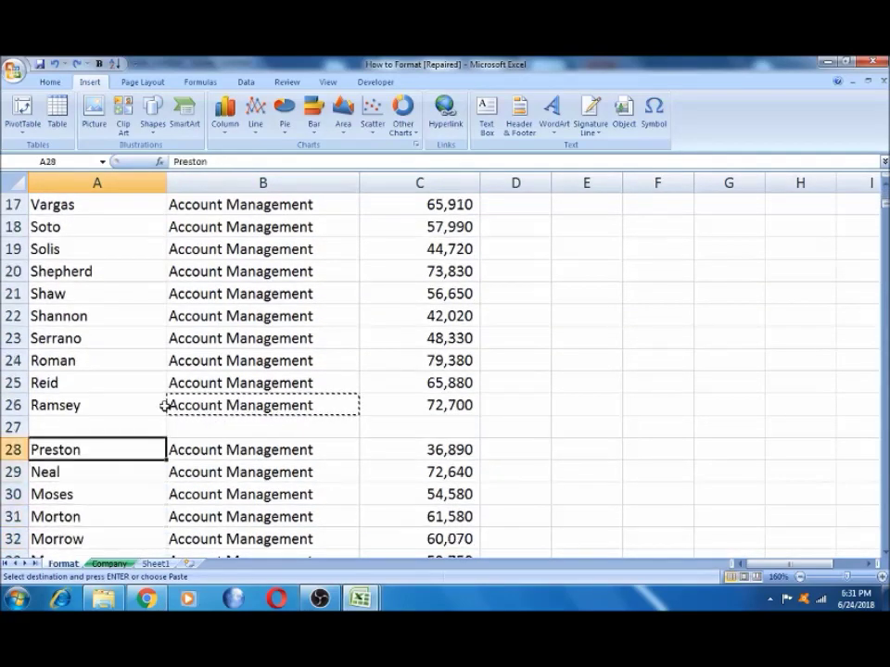
key(Up)
key(Up)
key(shift+Right)
key(shift+Right)
key(shift+Right)
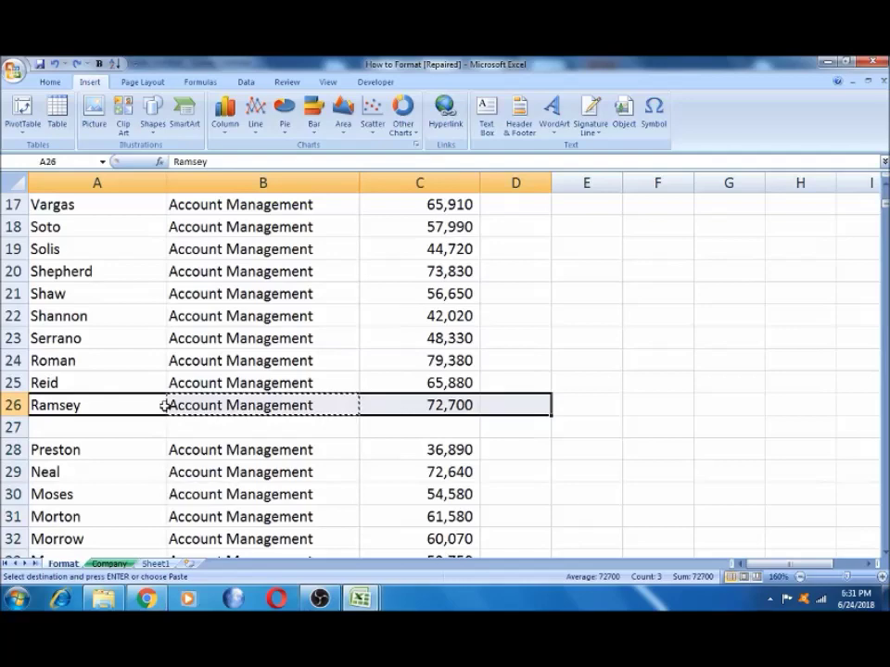
key(ctrl+c)
key(Down)
key(ctrl+v)
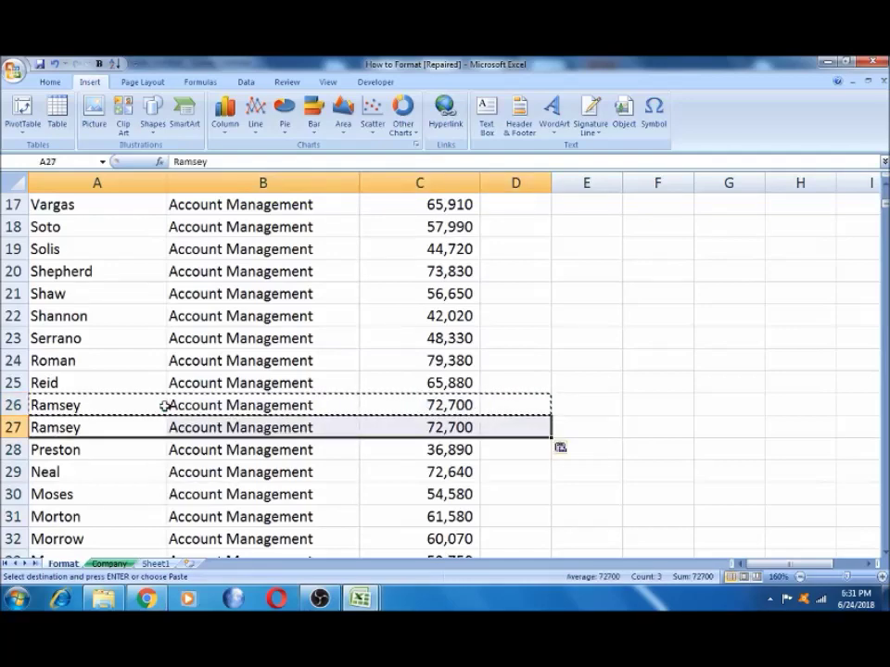
Step: Return to the top of the data and start Insert Table for $A$1:$C$593
key(Up)
key(Up)
key(Up)
key(Up)
key(Up)
key(Up)
key(Up)
key(Down)
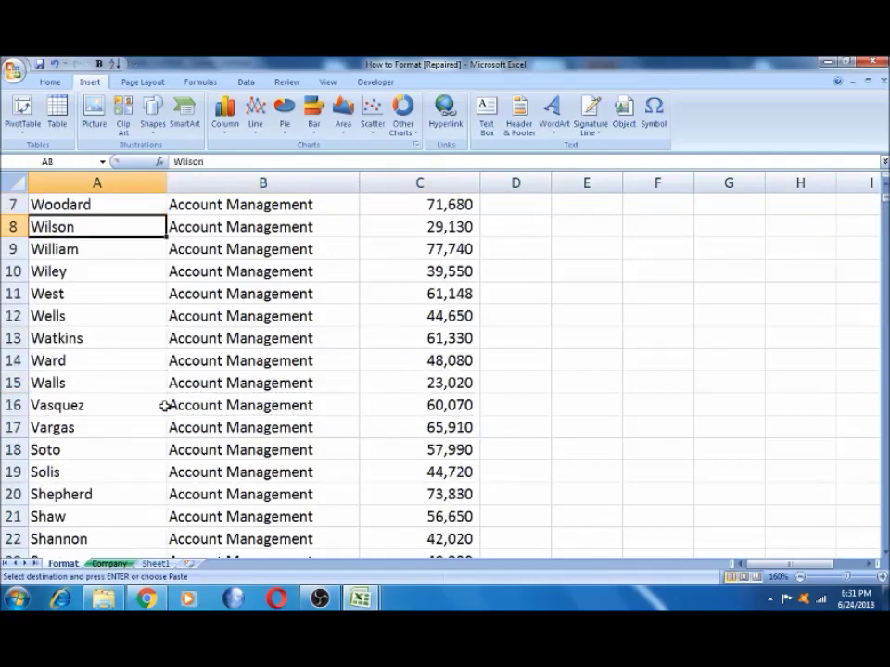
key(Down)
key(Down)
key(Down)
key(Down)
key(Down)
key(Down)
key(Down)
key(Down)
key(Down)
key(Down)
key(Down)
key(Down)
key(Down)
key(Down)
key(Down)
key(Down)
key(Down)
key(Down)
key(Up)
key(Up)
key(Up)
key(ctrl+Home)
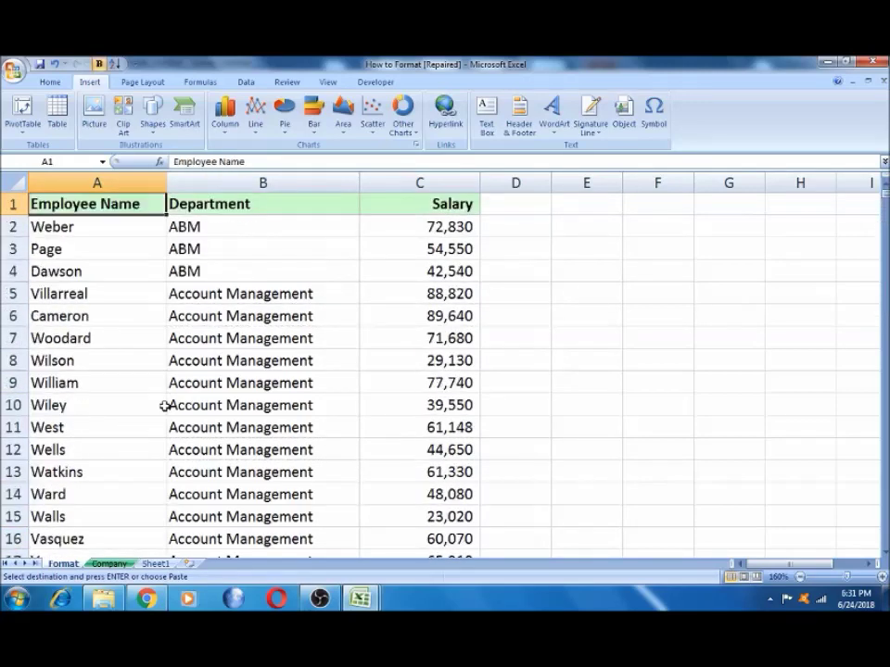
click(91, 264)
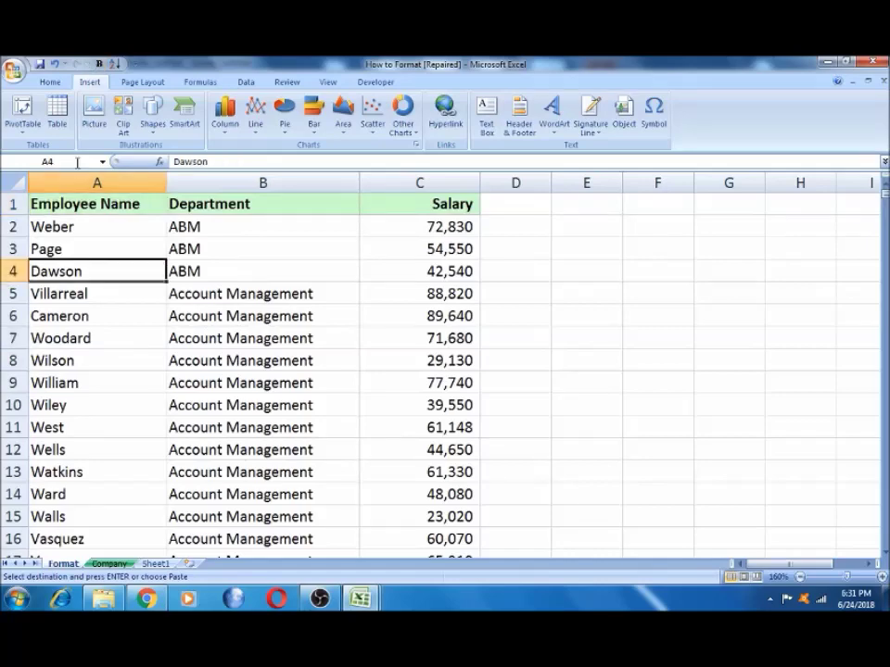
click(68, 134)
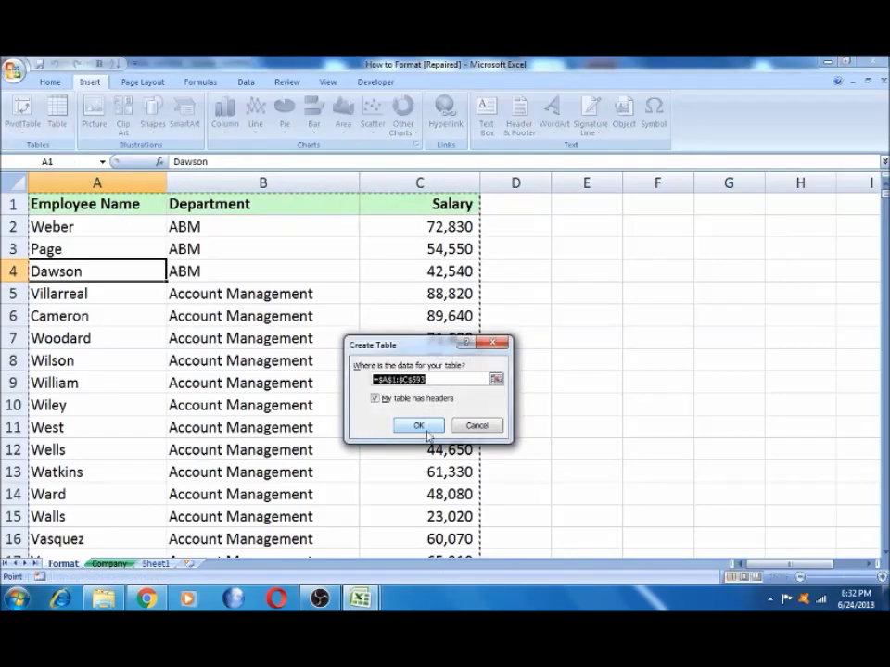
Step: Confirm the table with headers as Table3, then select cell A2
click(419, 426)
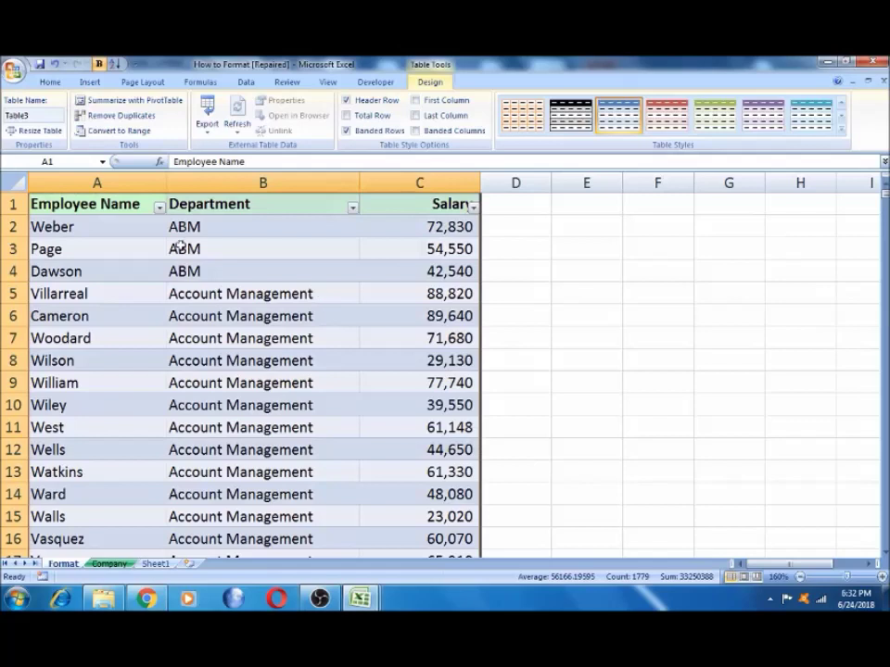
click(96, 217)
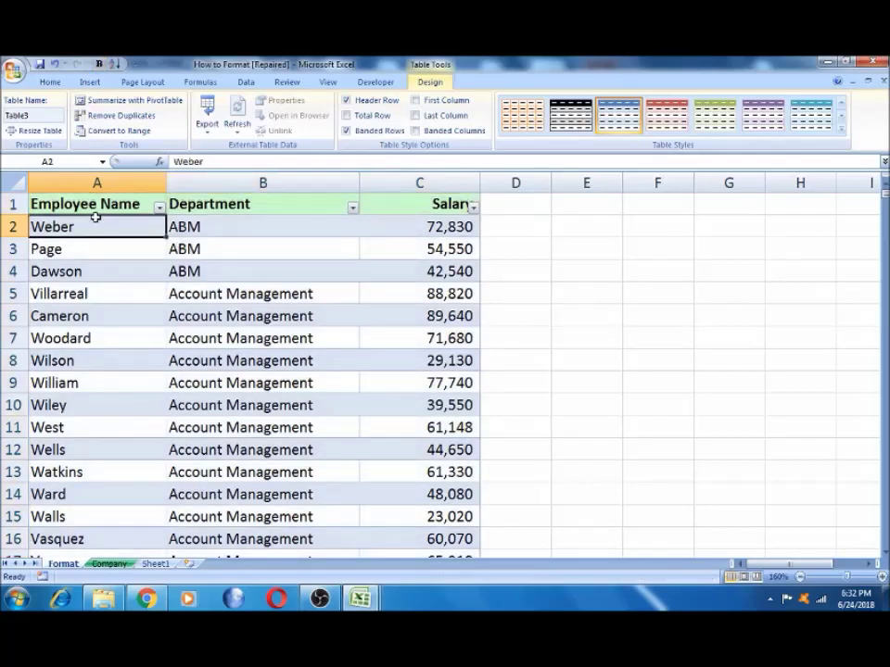
click(93, 203)
click(94, 229)
key(Right)
key(Right)
key(Left)
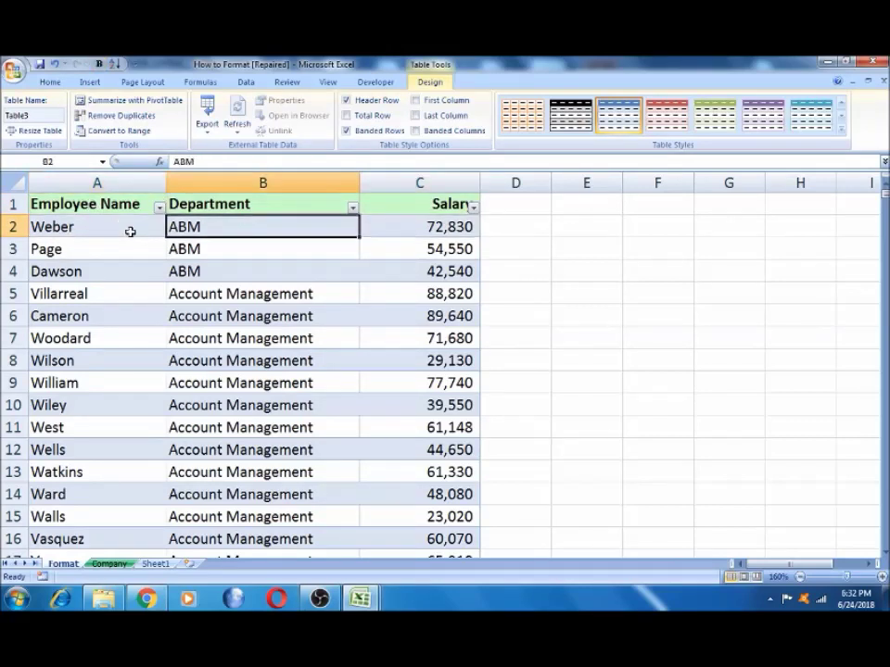
key(shift+Left)
click(120, 228)
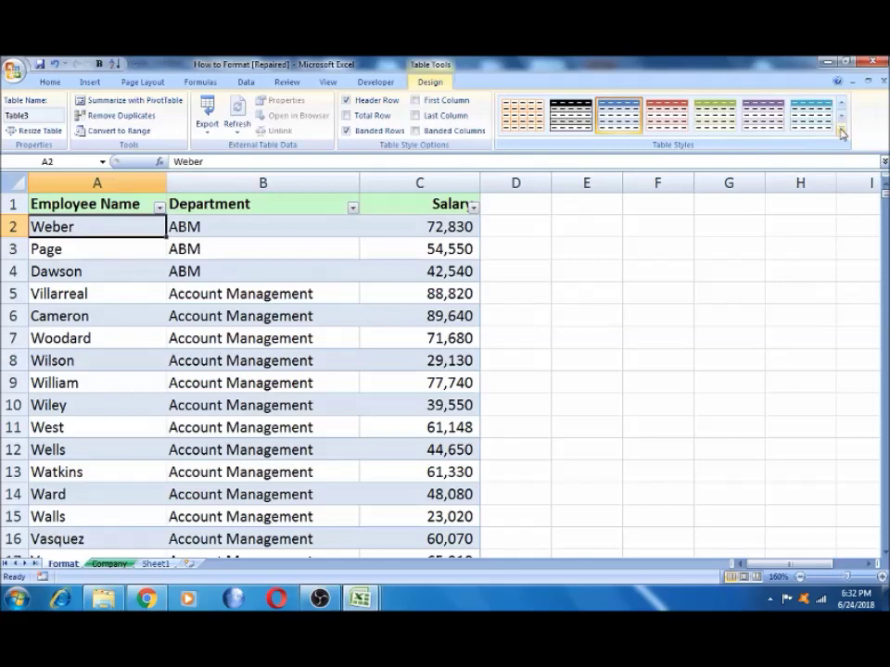
Step: Apply Table Style Medium 2 from the expanded table styles gallery
click(843, 125)
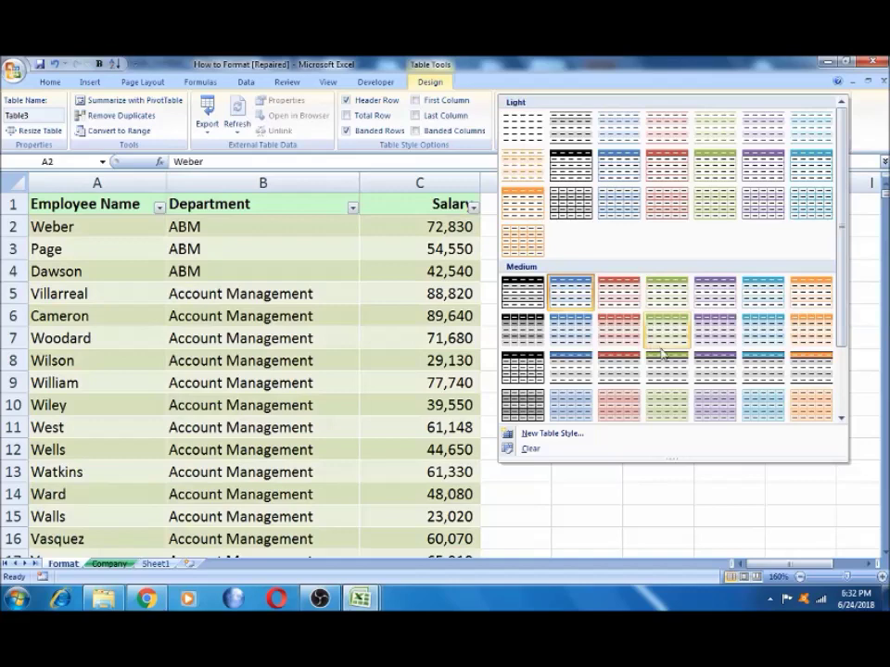
click(579, 299)
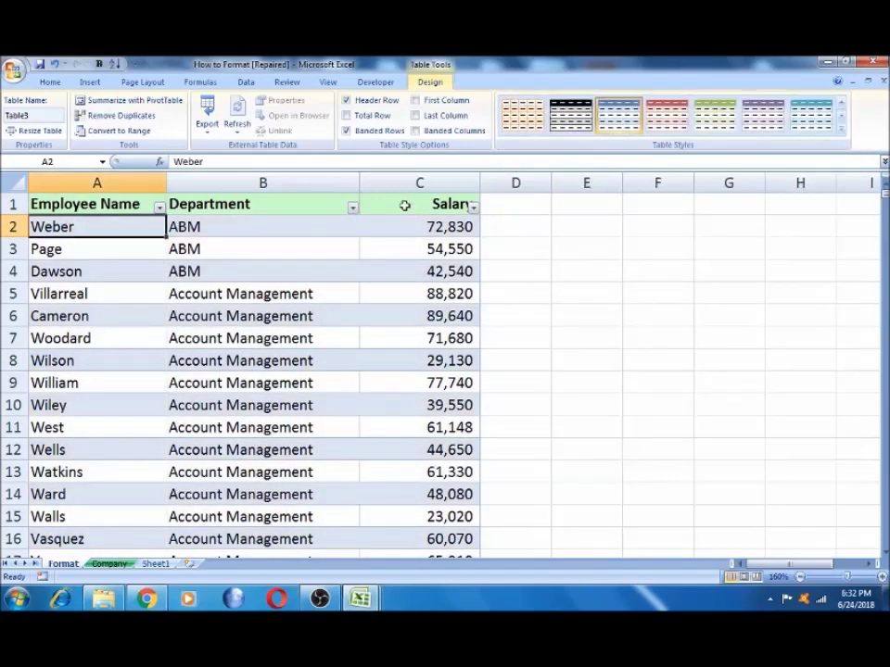
click(404, 206)
Step: Type a new employee's name in column A of row 594, below the last entry
key(ctrl+Down)
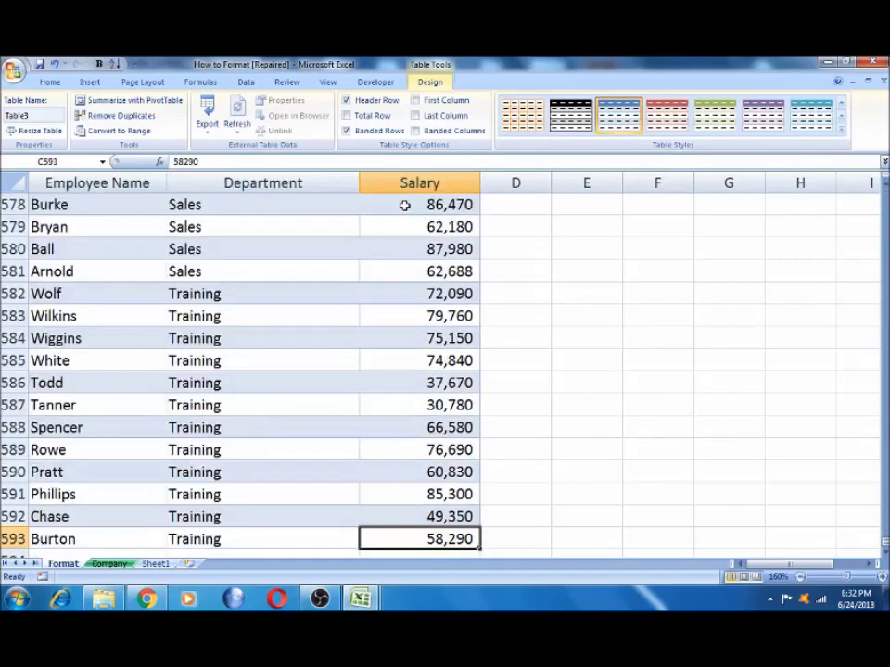
key(Down)
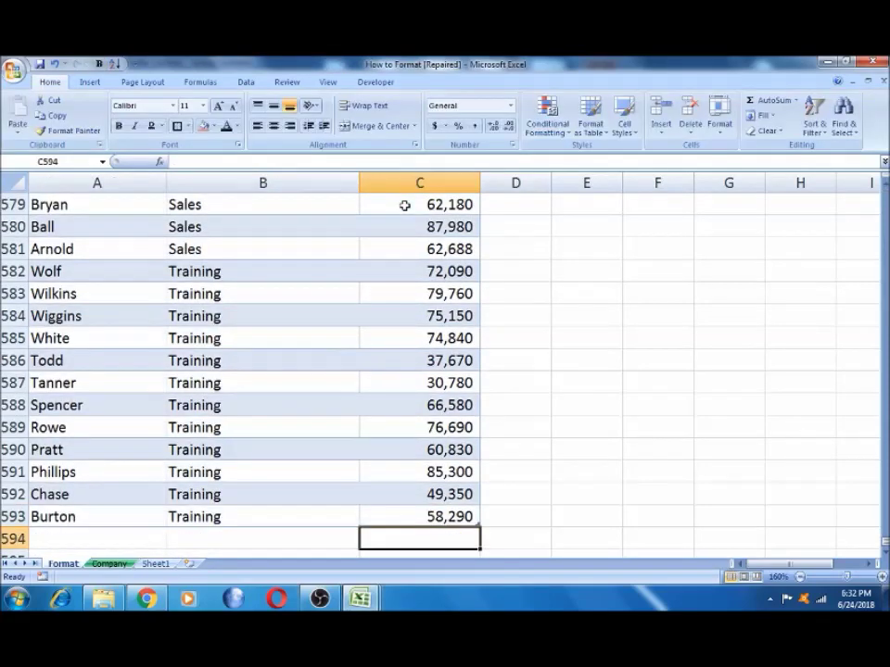
key(Home)
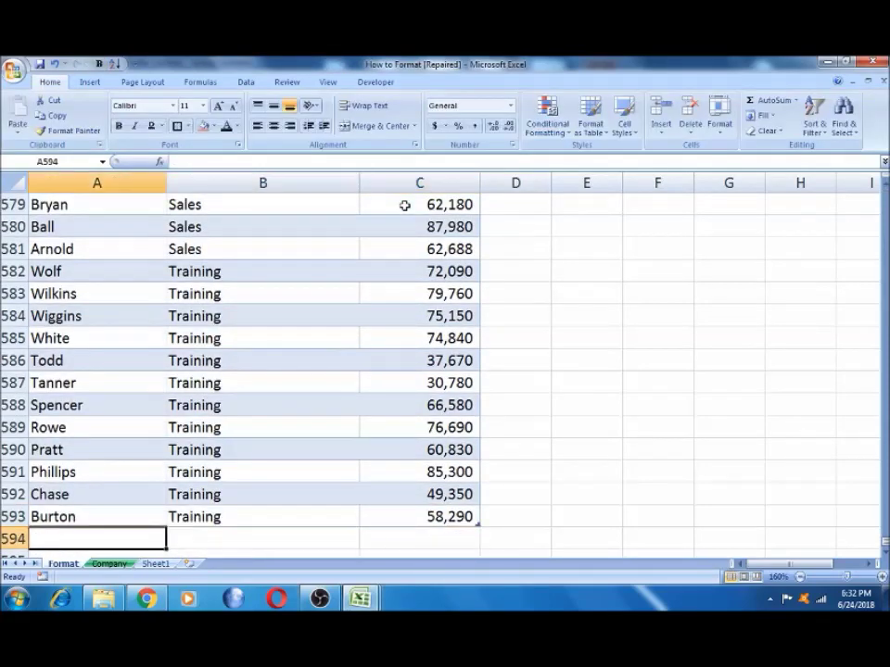
text(Rajmohan)
key(Tab)
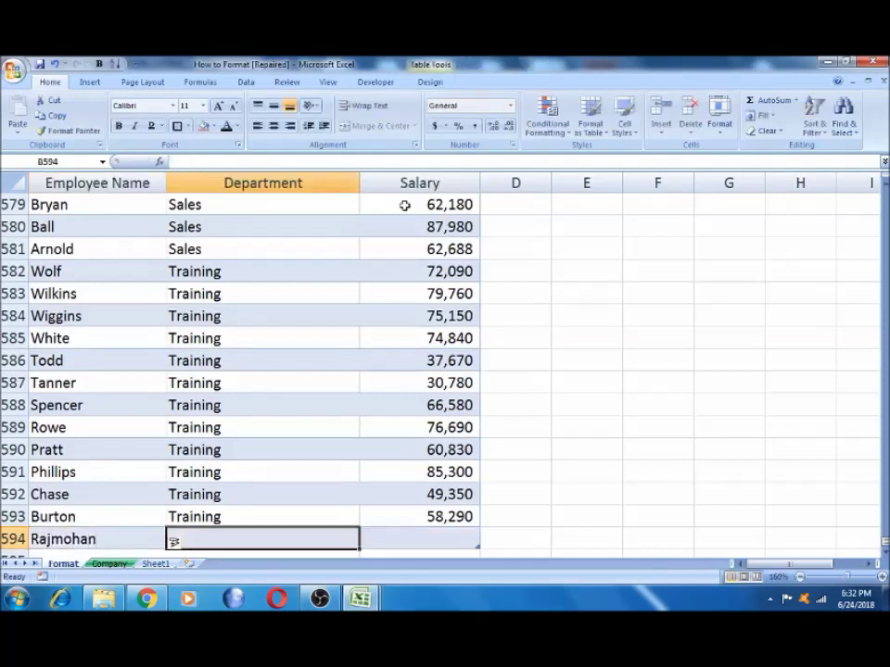
Step: Copy the Training department from the row above into the new row
scroll(405, 205, down, 1)
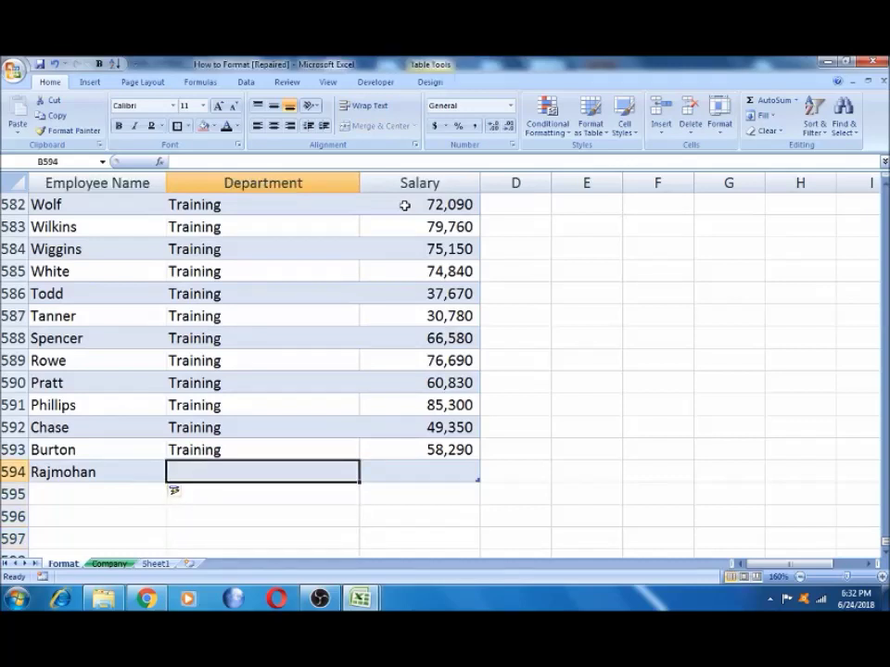
key(Up)
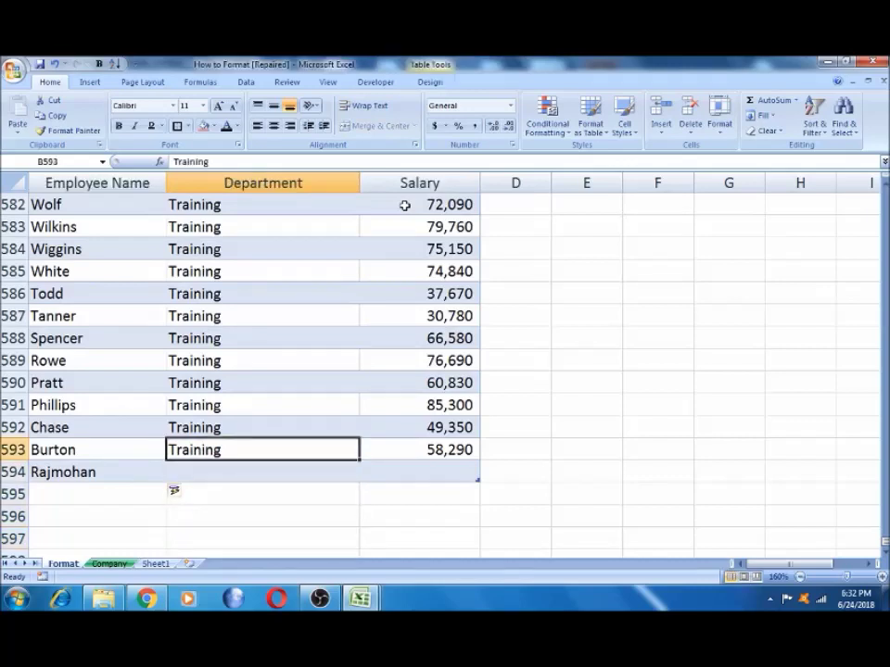
key(ctrl+c)
key(Down)
key(ctrl+v)
Step: Fill the new row's salary with 58,290 from above, undoing a stray paste
key(Right)
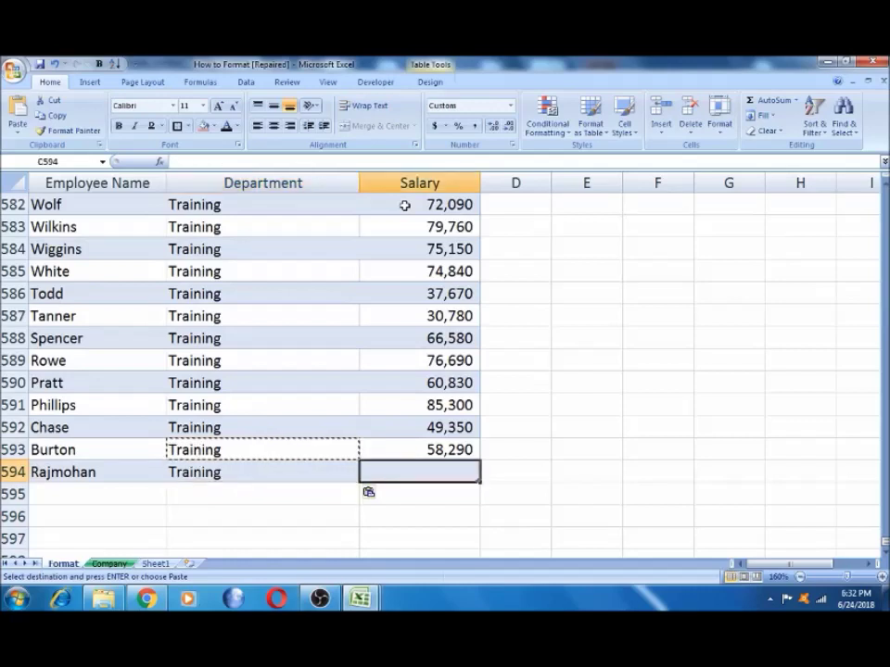
key(Up)
key(ctrl+v)
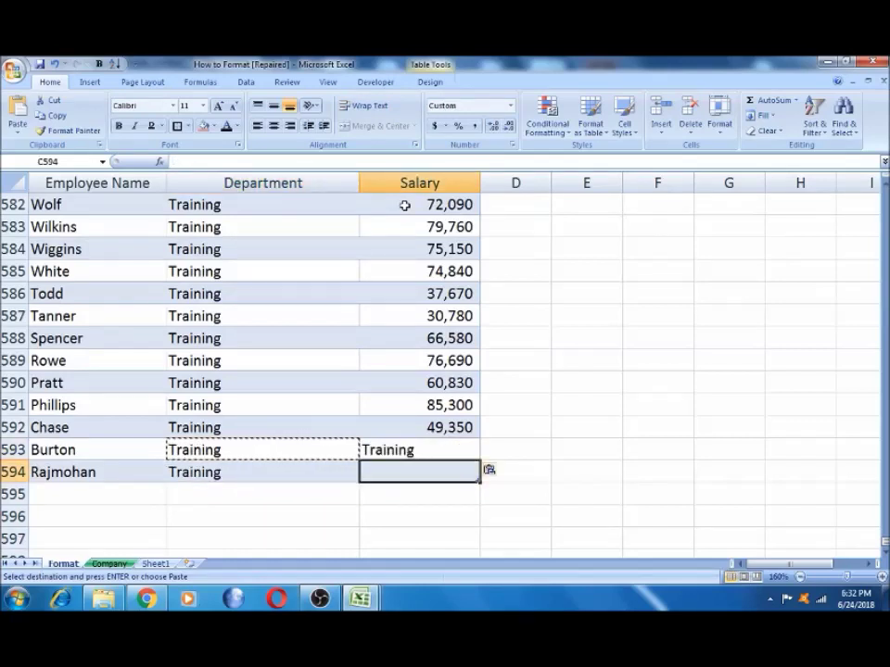
key(ctrl+z)
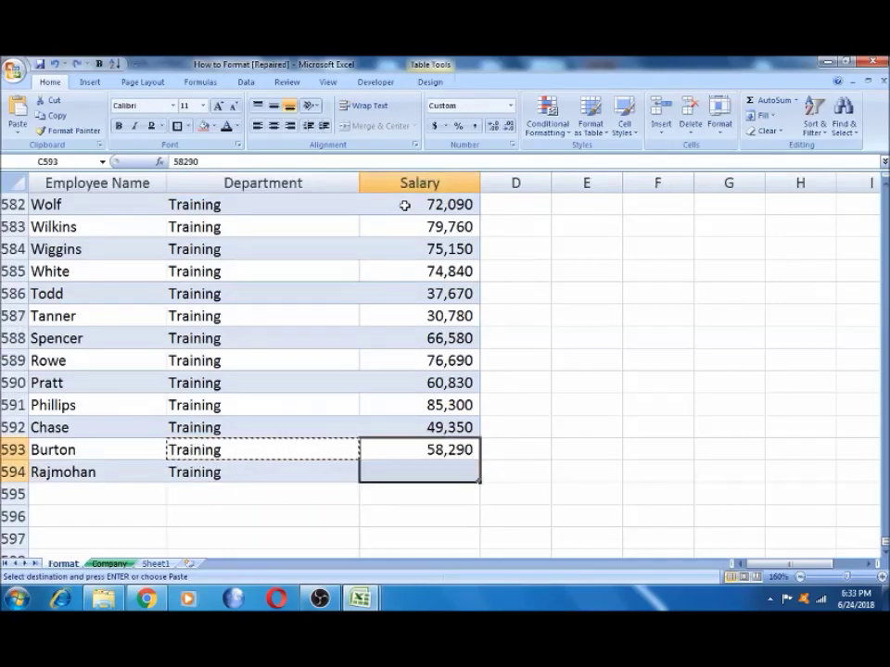
key(ctrl+d)
click(657, 183)
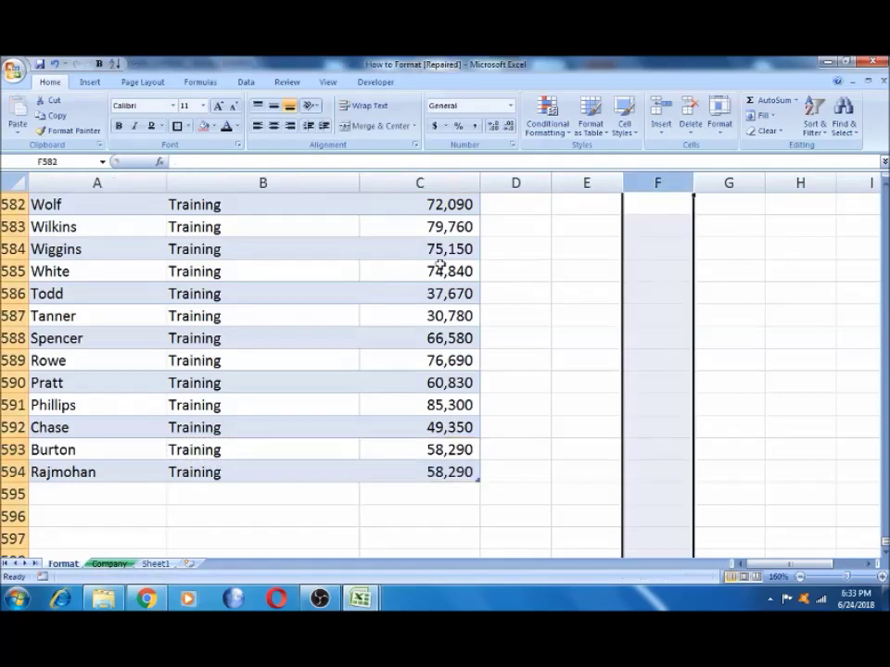
click(428, 271)
key(ctrl+Up)
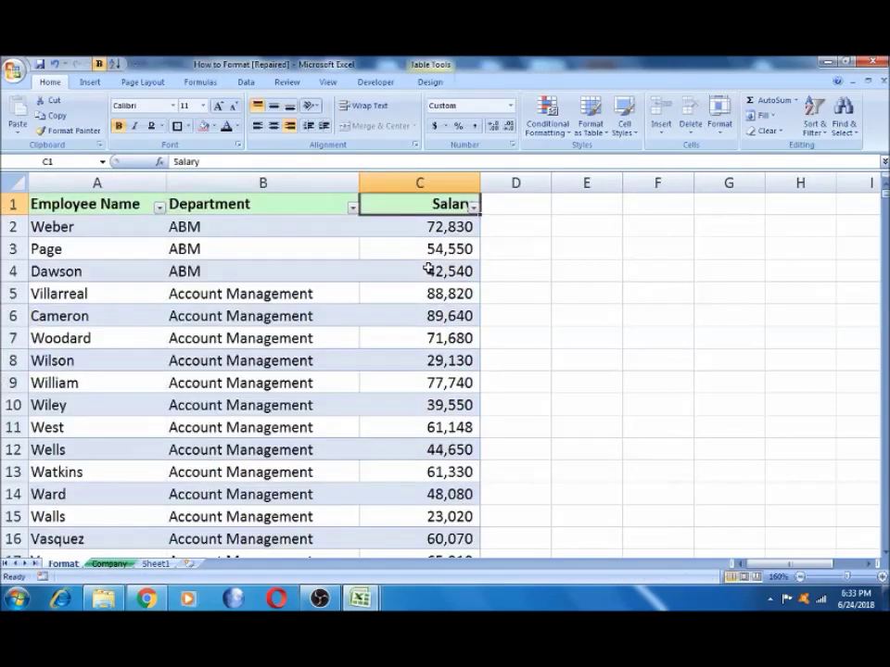
Step: Turn on Total Row to inspect the 33,308,678 SUBTOTAL salary, then turn it off
click(44, 247)
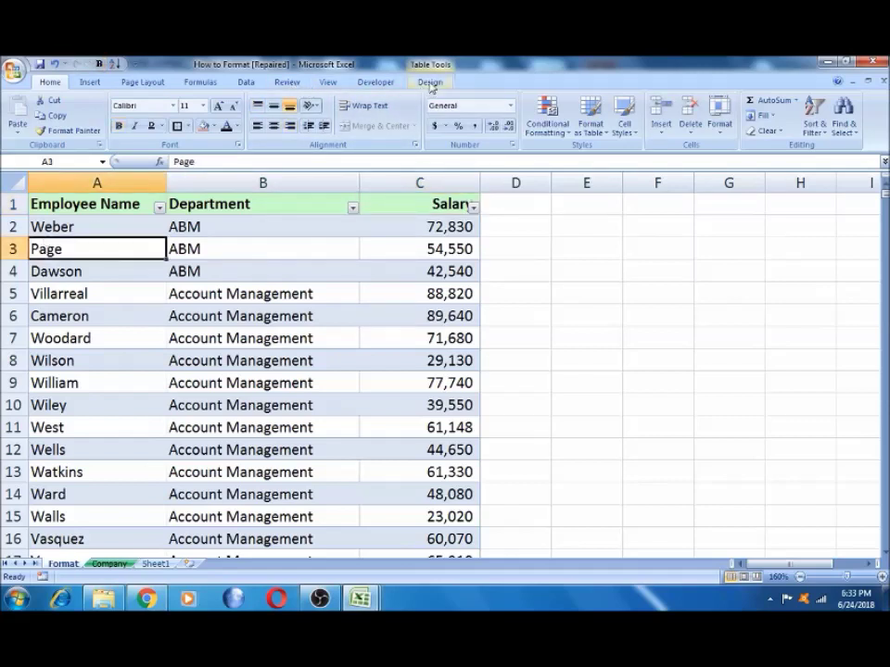
click(547, 211)
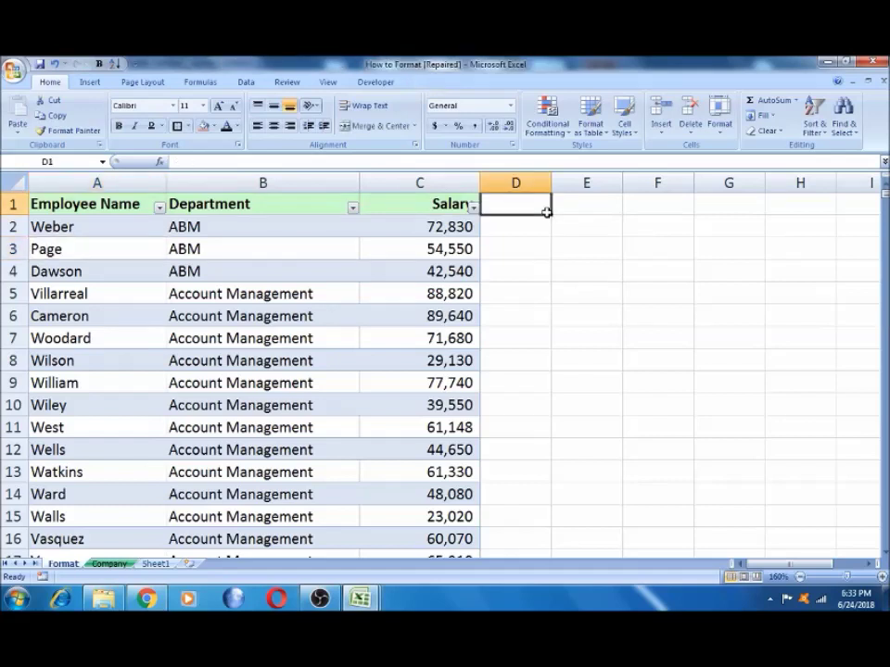
click(568, 268)
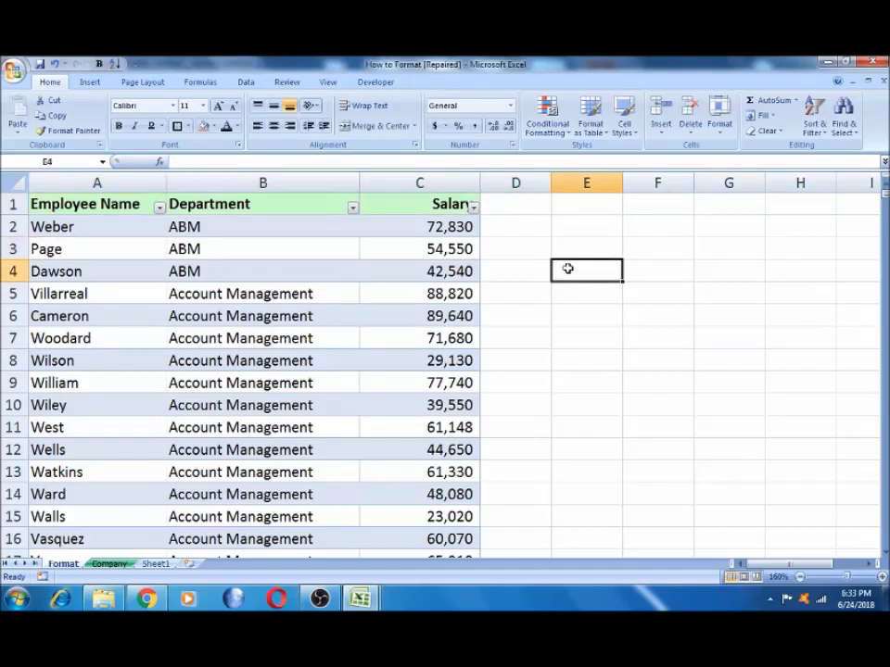
click(283, 253)
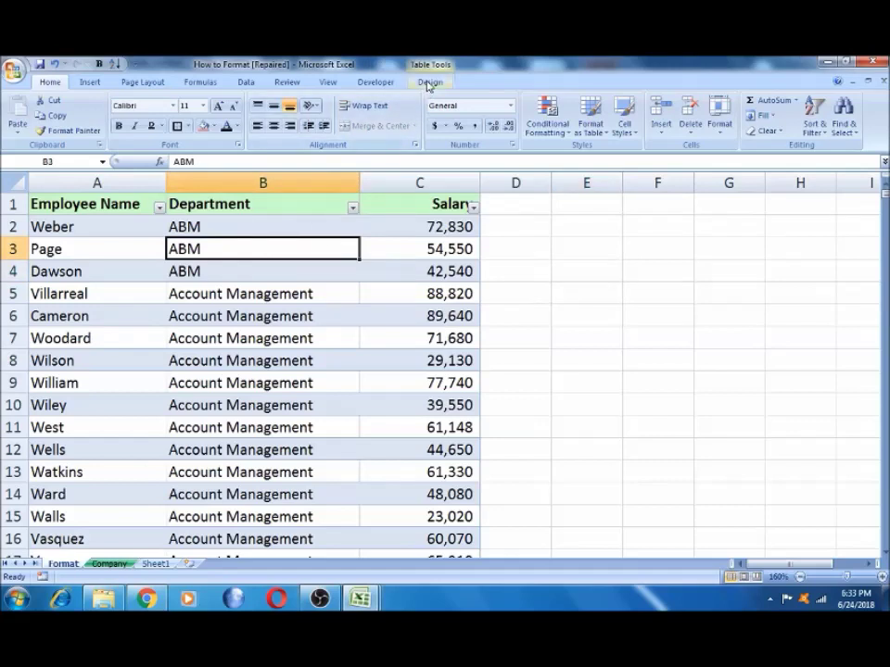
click(427, 83)
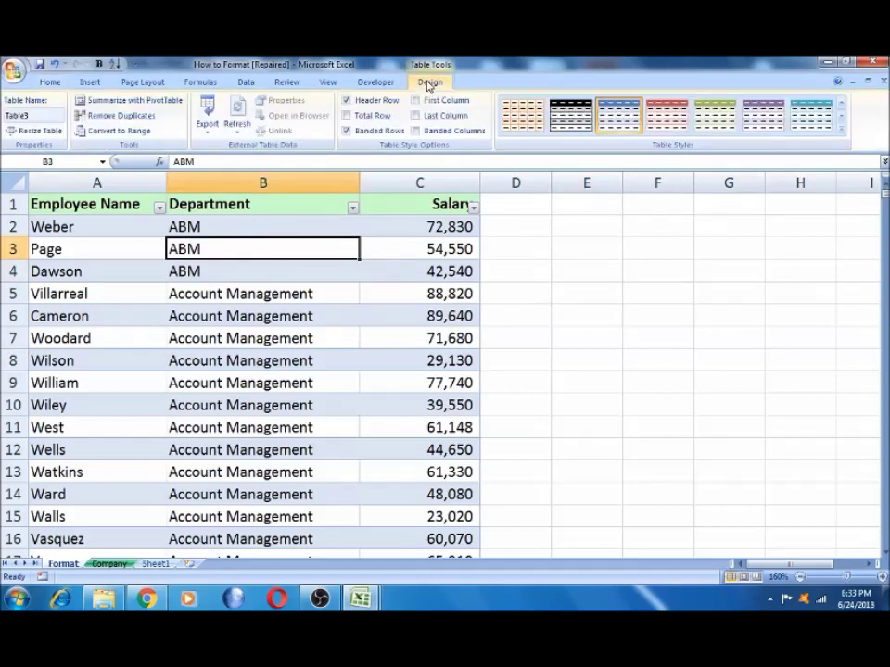
click(347, 116)
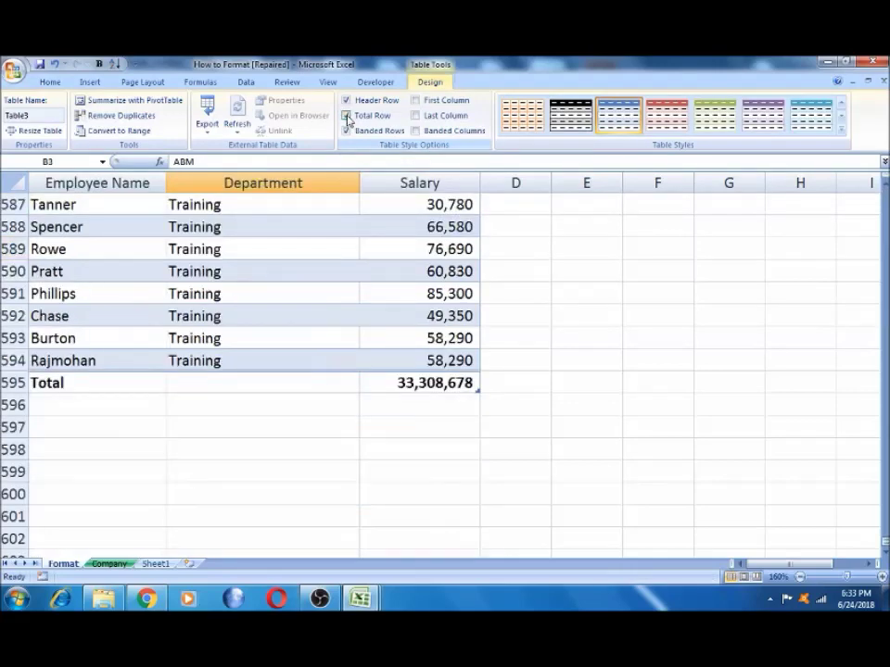
click(412, 384)
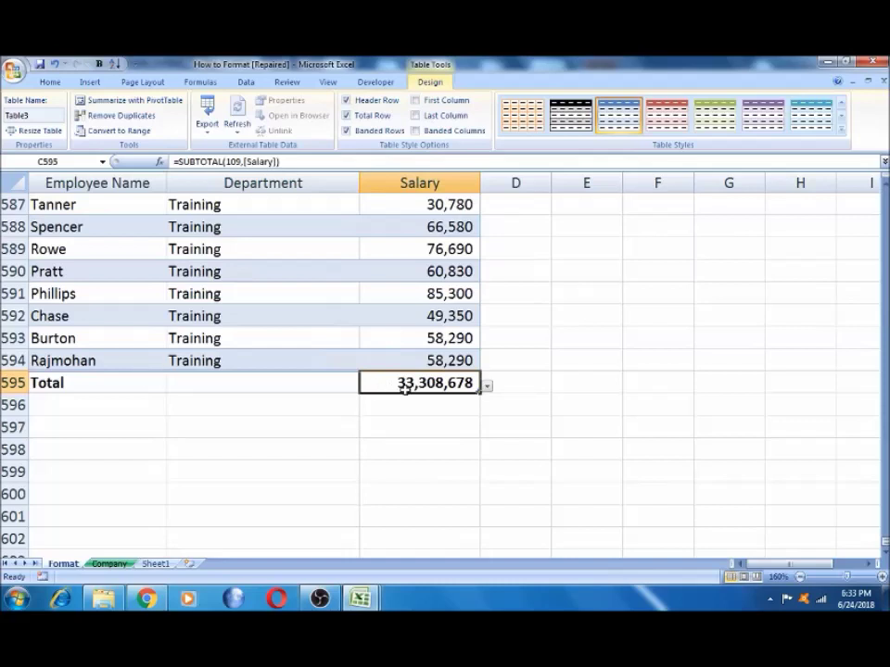
click(348, 116)
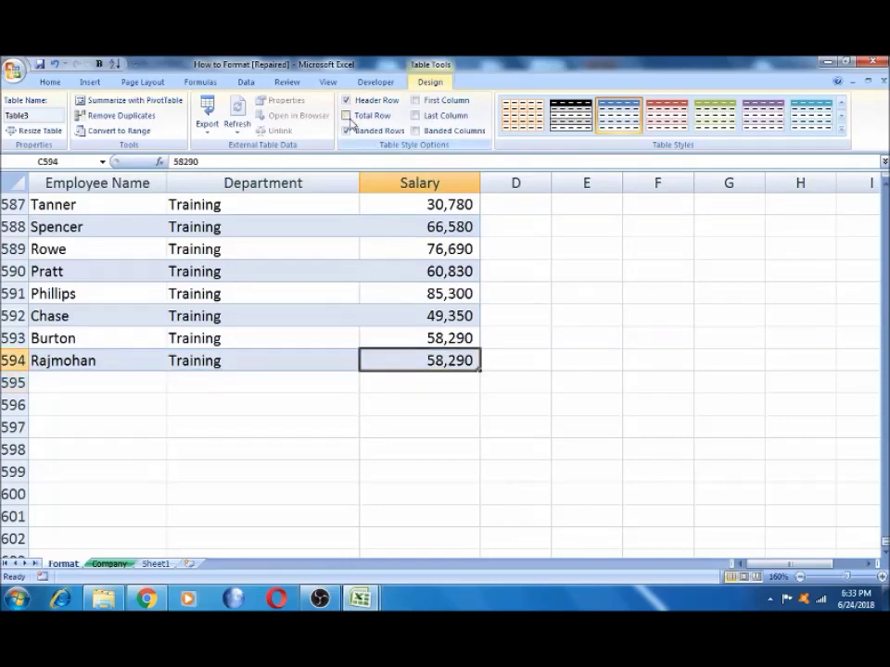
click(414, 252)
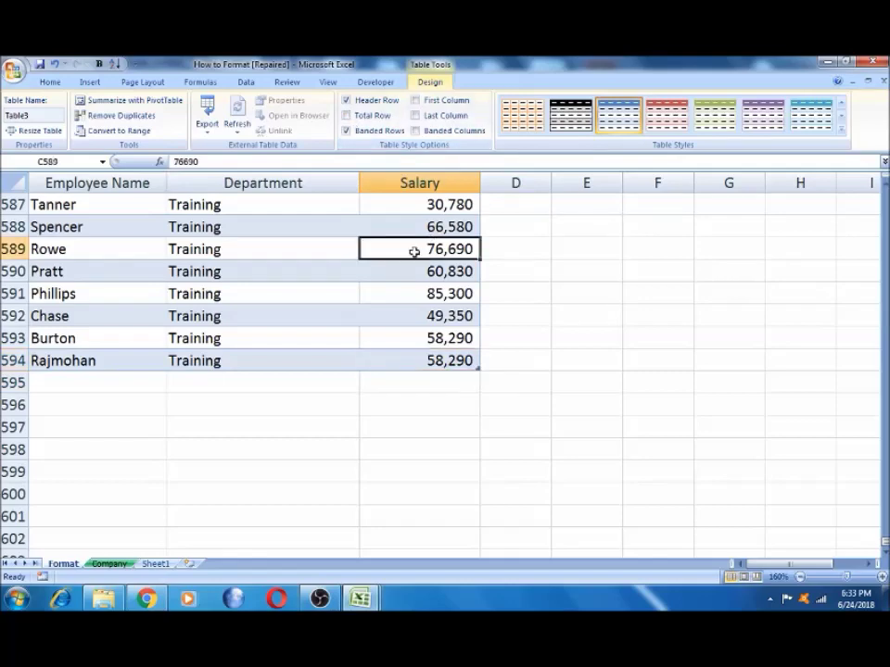
Step: Toggle First Column emphasis on and off, zooming the sheet to 200%
key(ctrl+Up)
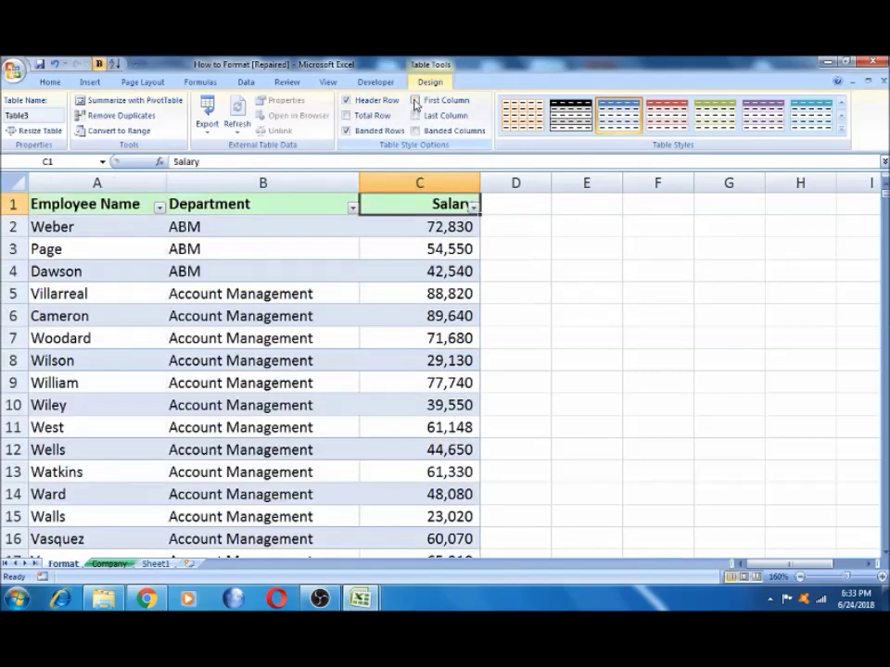
click(415, 101)
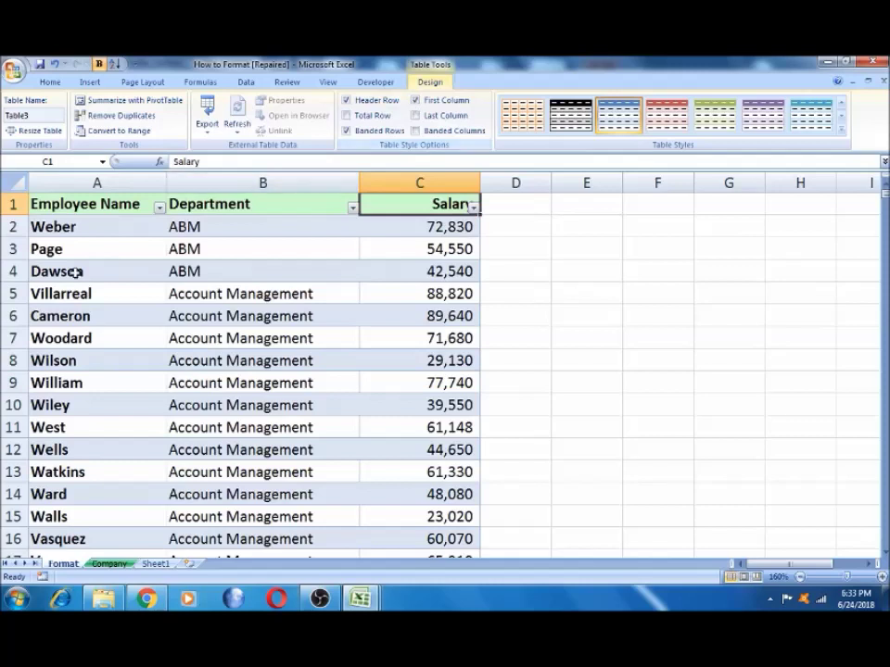
click(415, 101)
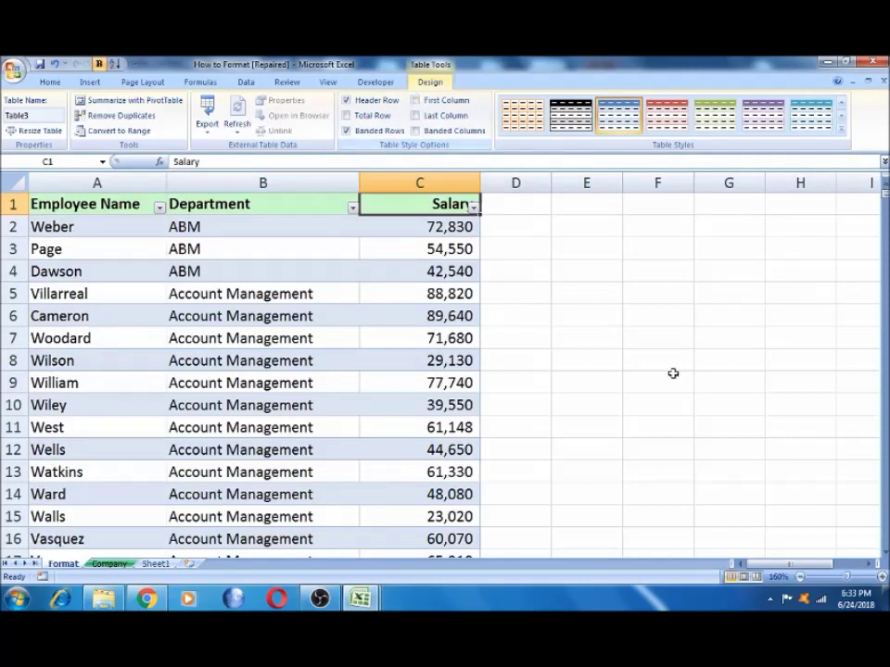
click(881, 578)
click(881, 577)
click(881, 578)
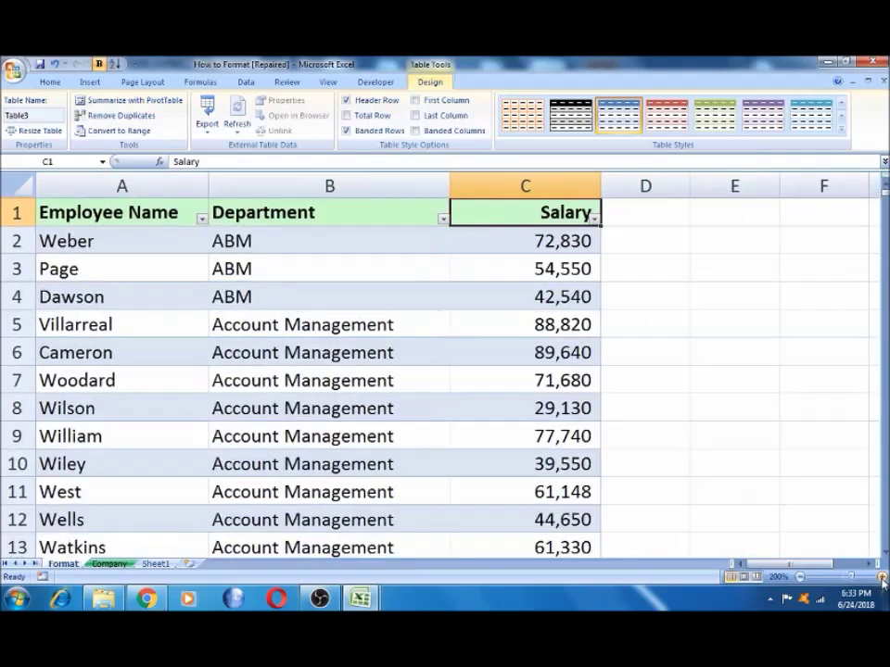
click(415, 101)
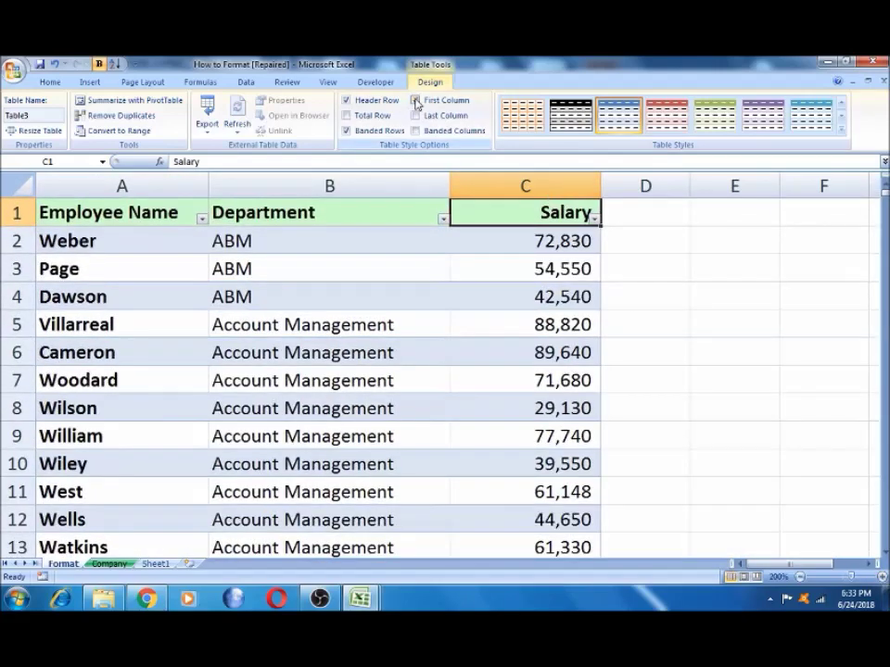
click(415, 102)
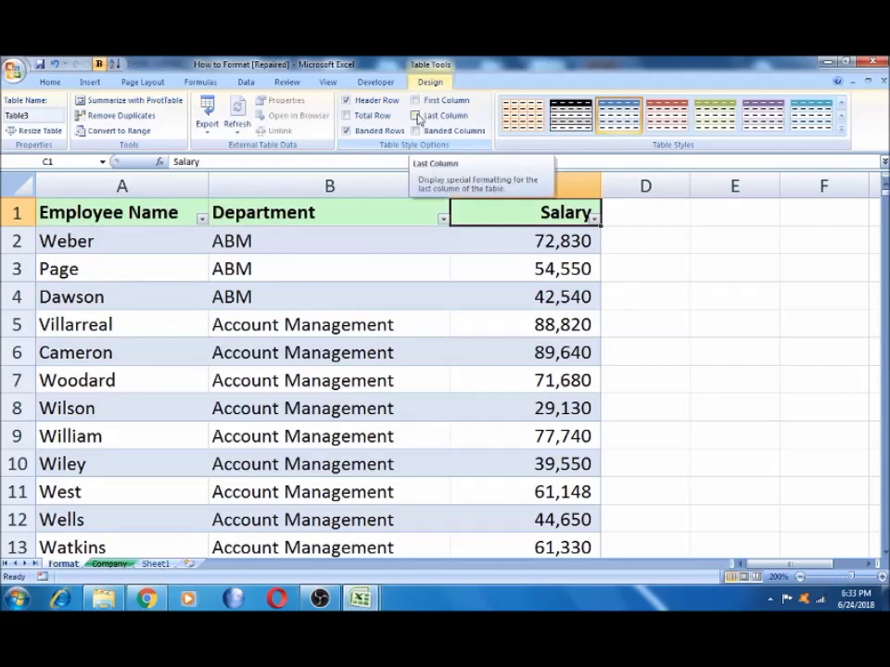
Step: Toggle Last Column emphasis on and off, then turn on Banded Columns
click(416, 116)
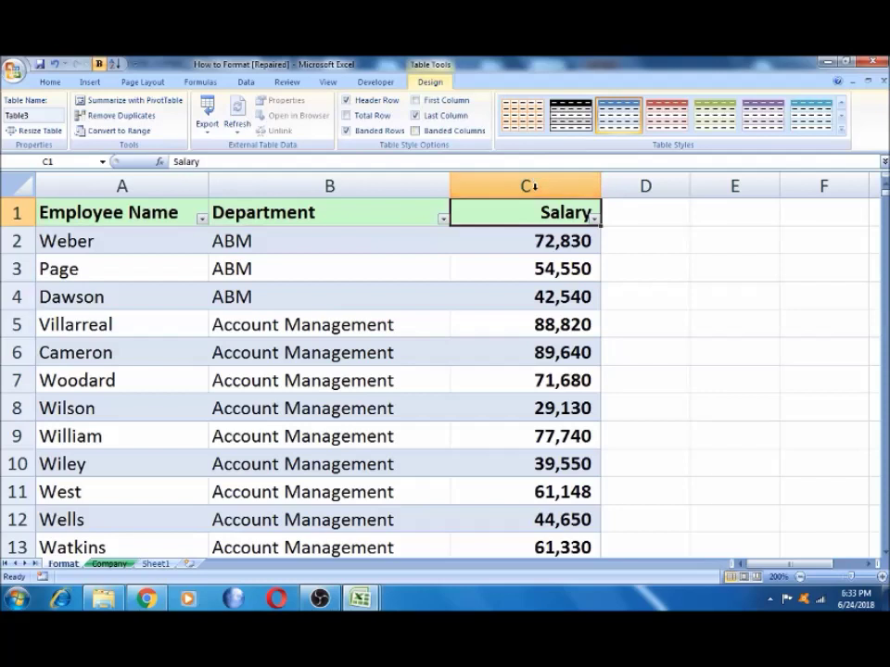
click(417, 115)
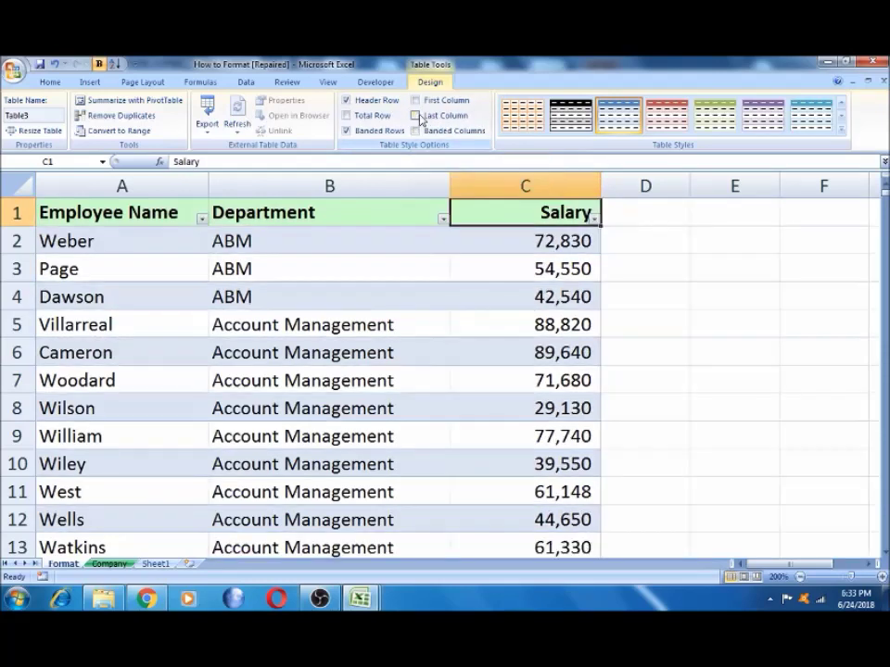
click(415, 131)
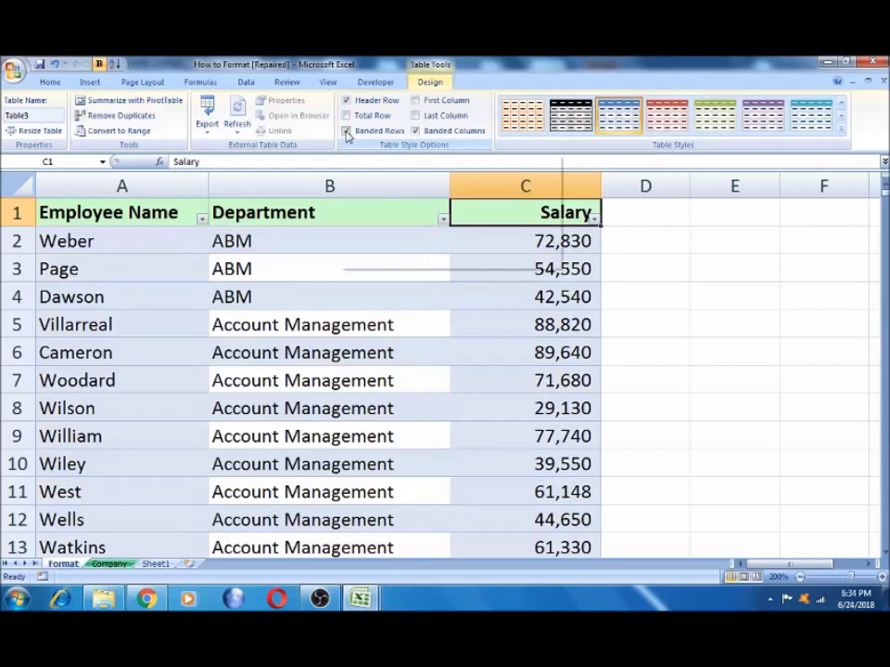
Step: Leave Banded Rows checked and Banded Columns unchecked after toggling both
click(416, 132)
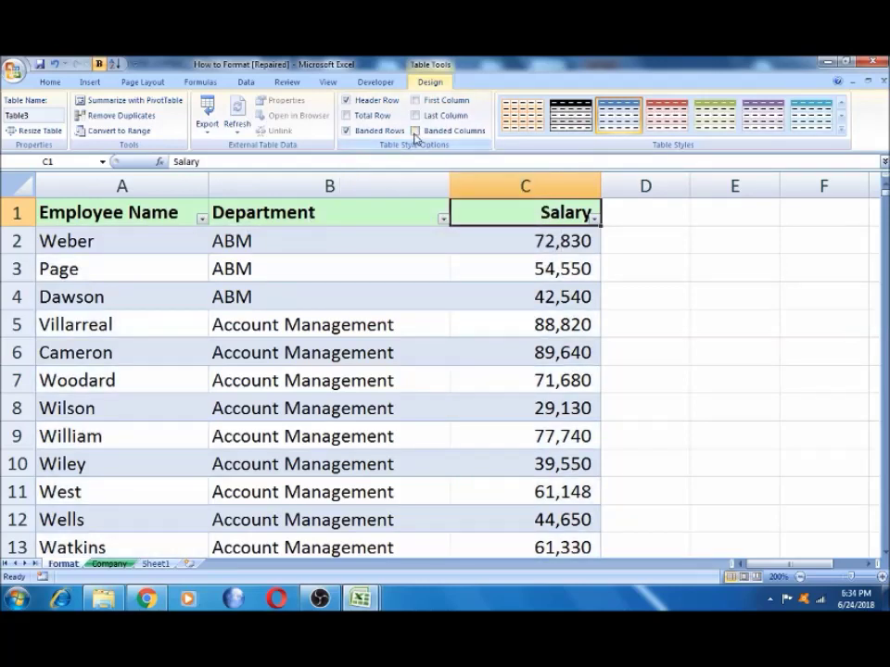
click(347, 131)
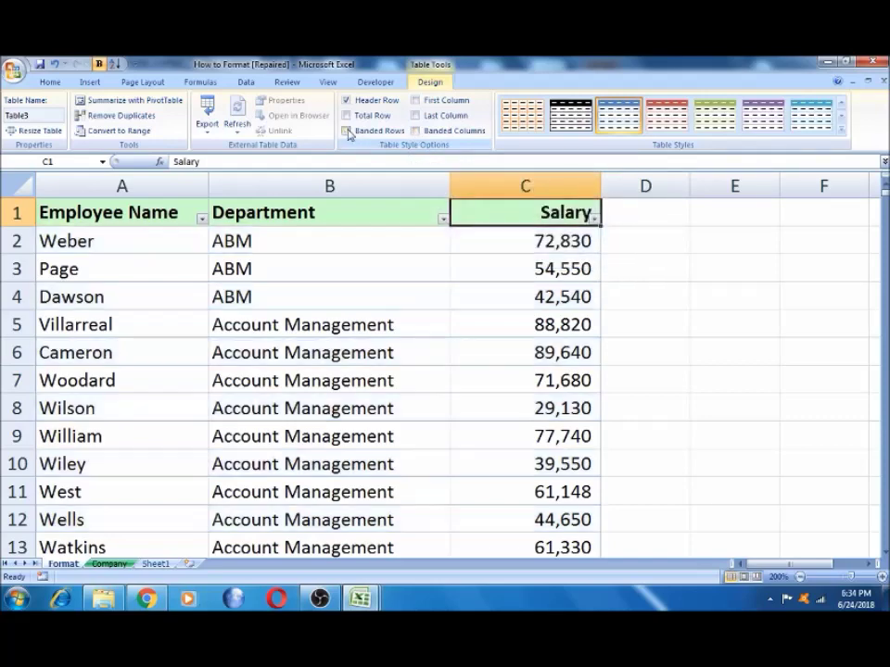
click(416, 132)
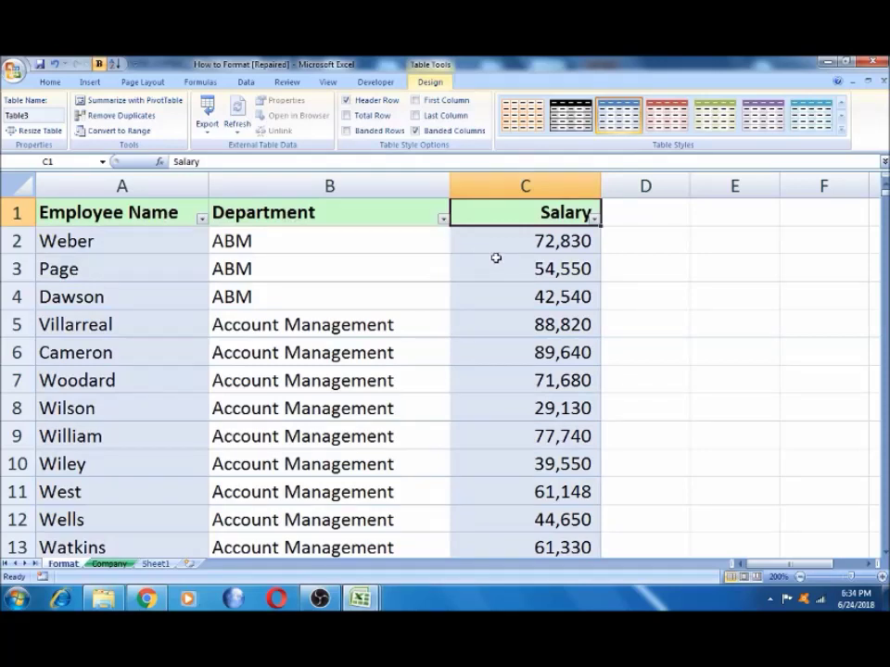
click(347, 132)
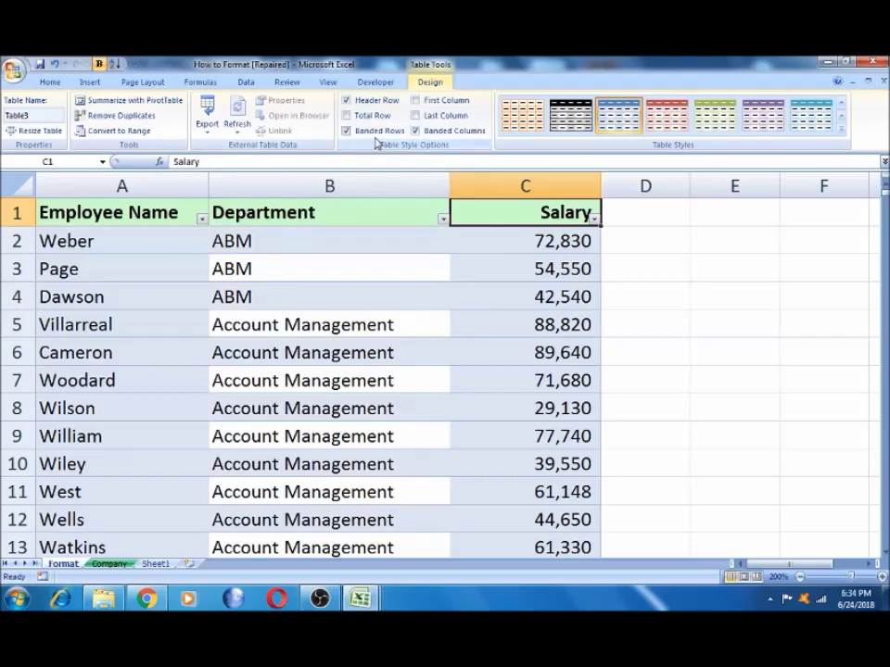
click(414, 132)
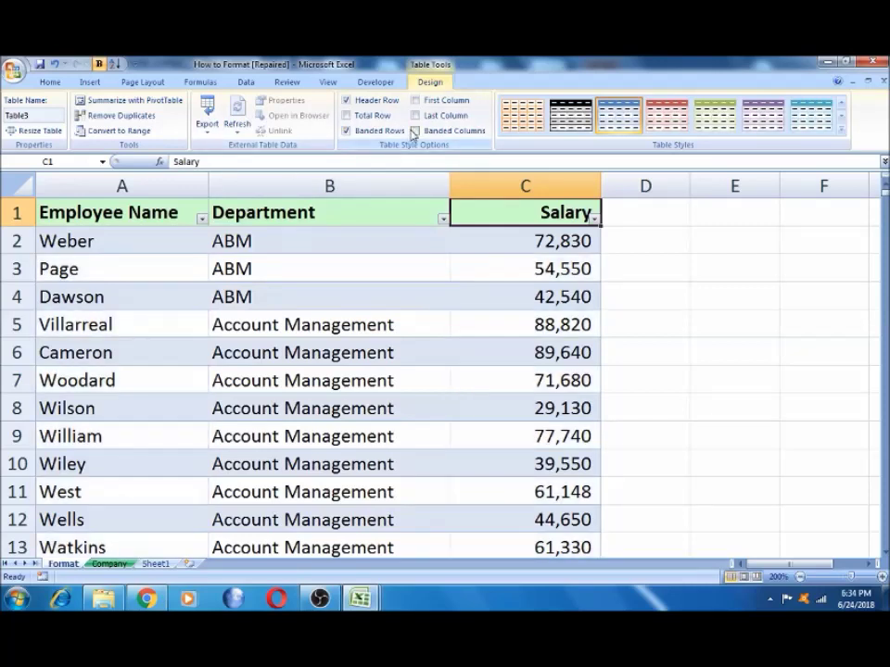
Step: Move from the data rows to the empty heading cell D1
click(385, 248)
key(Down)
key(Down)
key(Right)
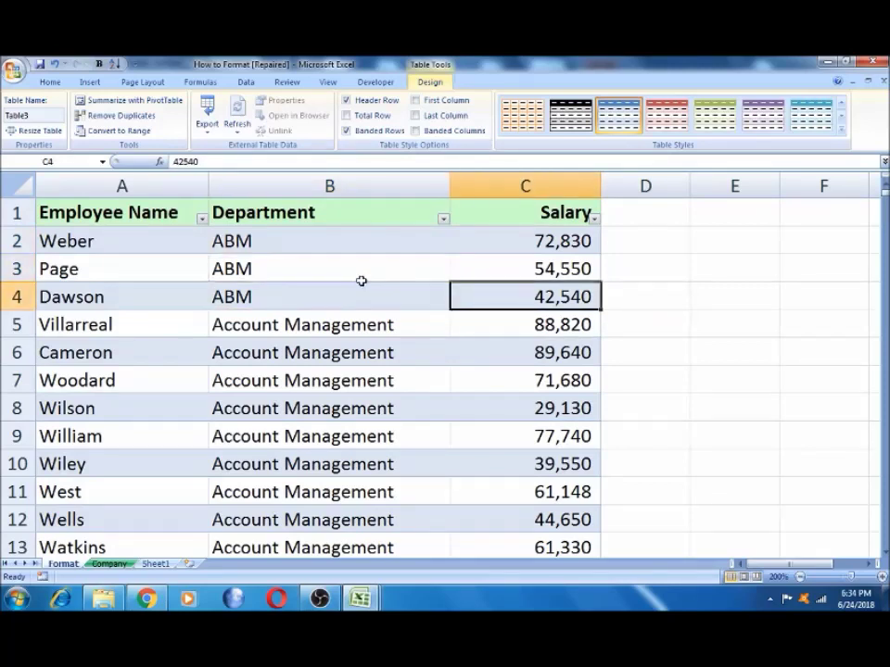
key(Right)
key(Up)
key(Up)
key(Up)
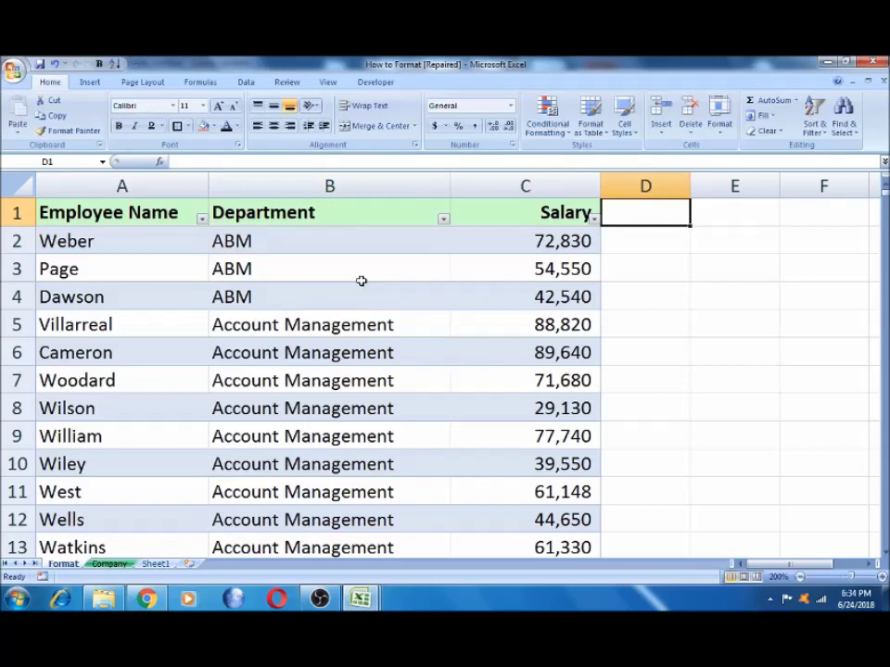
Step: Enter 'Hike' in D1 so Table3 expands to column D, then go to D2
text(Hike)
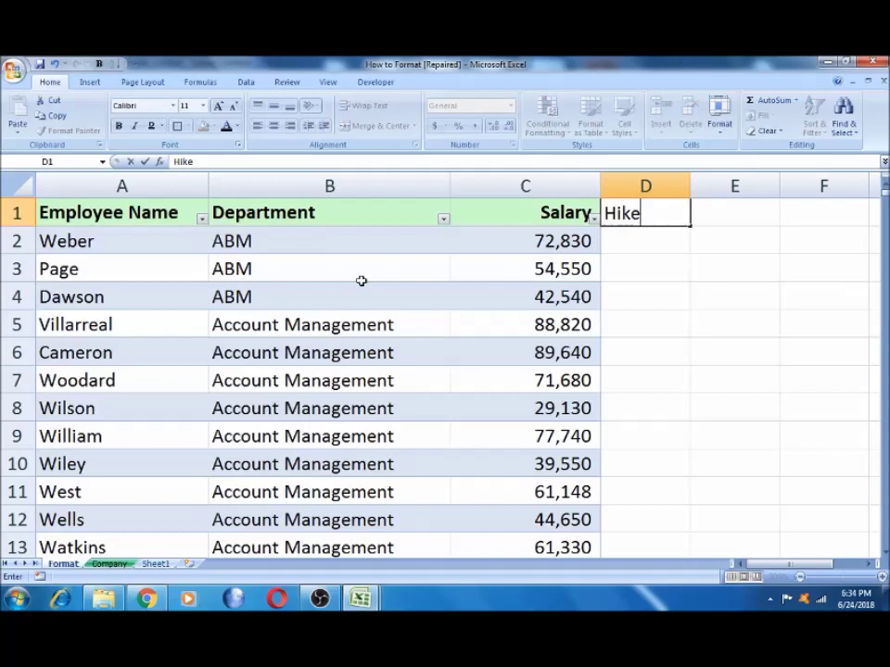
key(Tab)
key(Return)
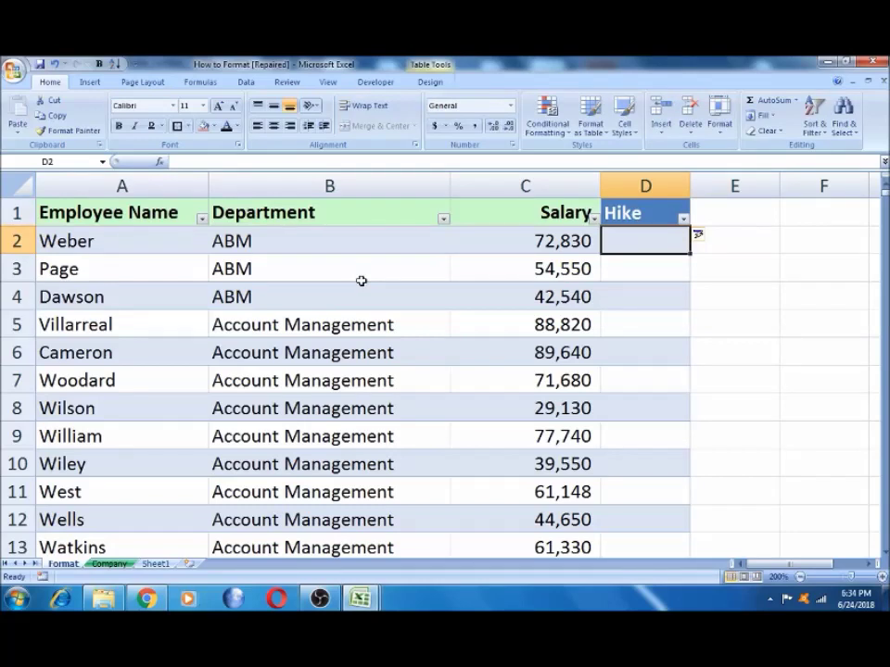
Step: Enter =C2+2000 in D2 so the Hike column auto-fills with salary plus 2000
text(=)
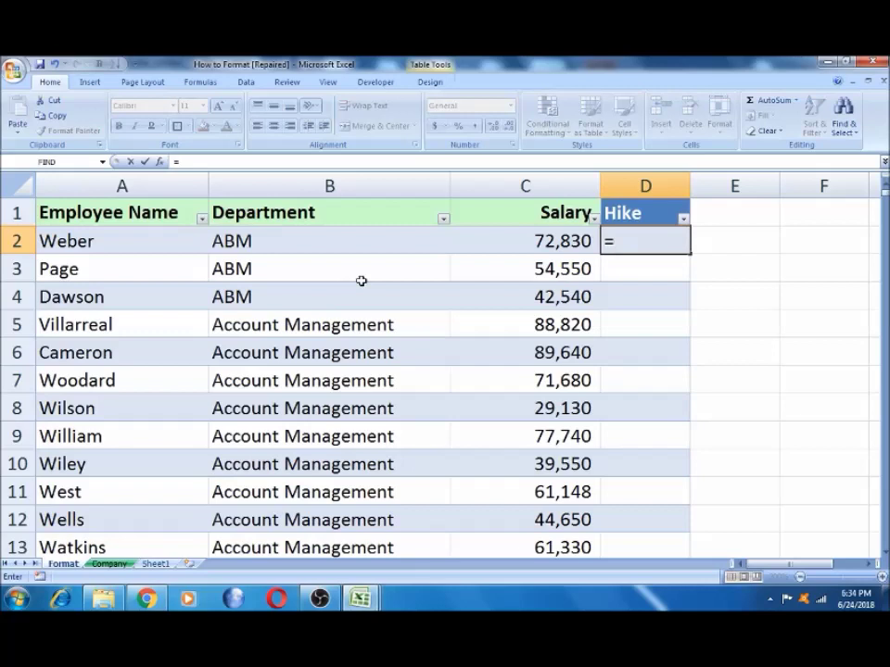
key(Left)
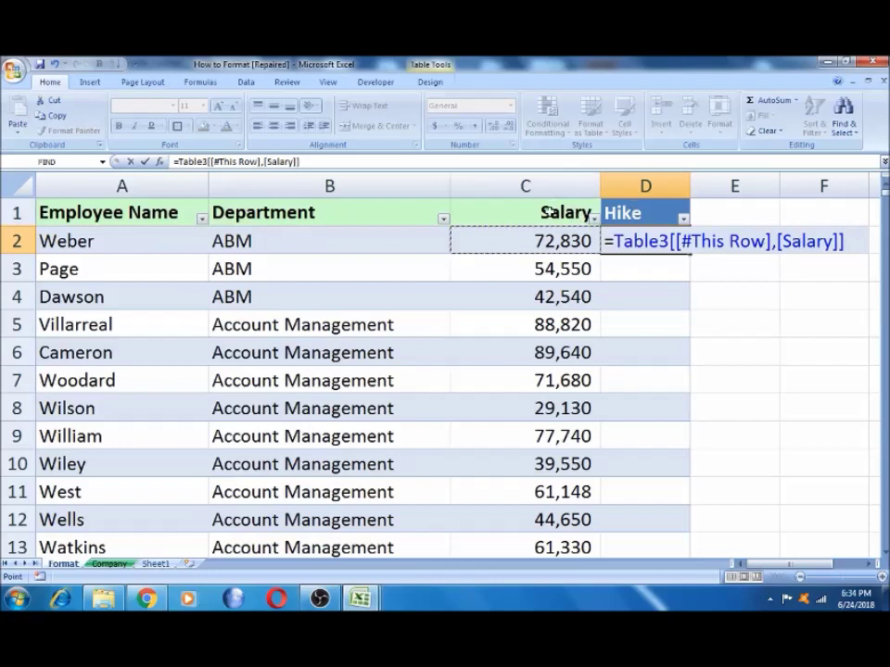
key(Escape)
text(=)
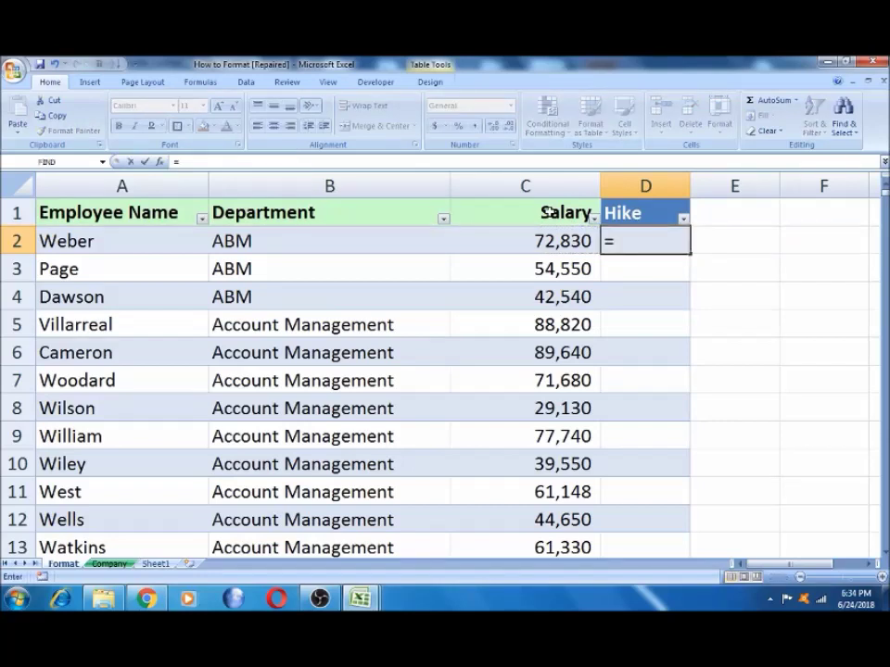
text(C)
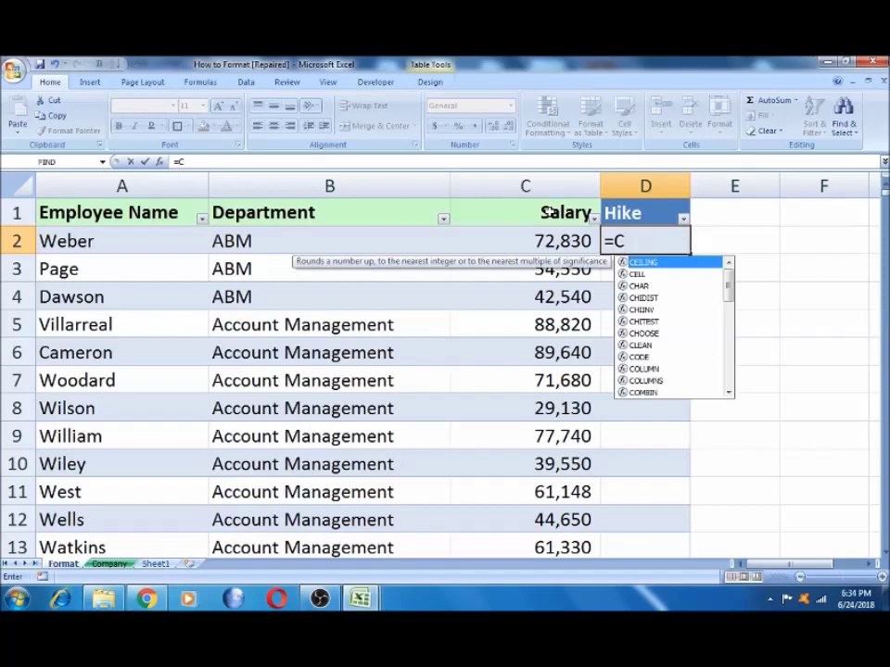
text(2+2000)
key(Return)
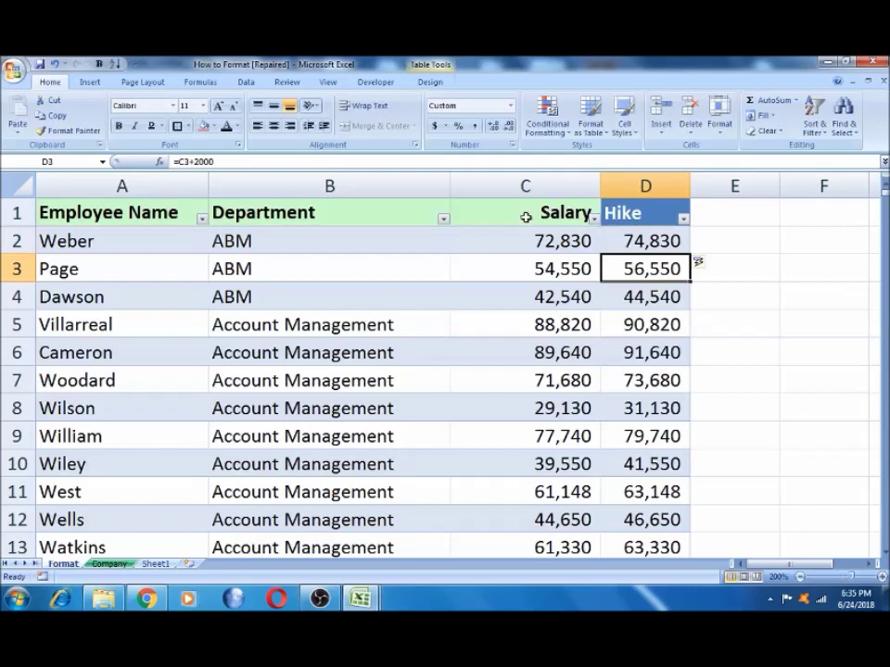
Step: Check the filled Hike formulas, then clear all Hike values from D2 to D594
click(653, 295)
click(646, 240)
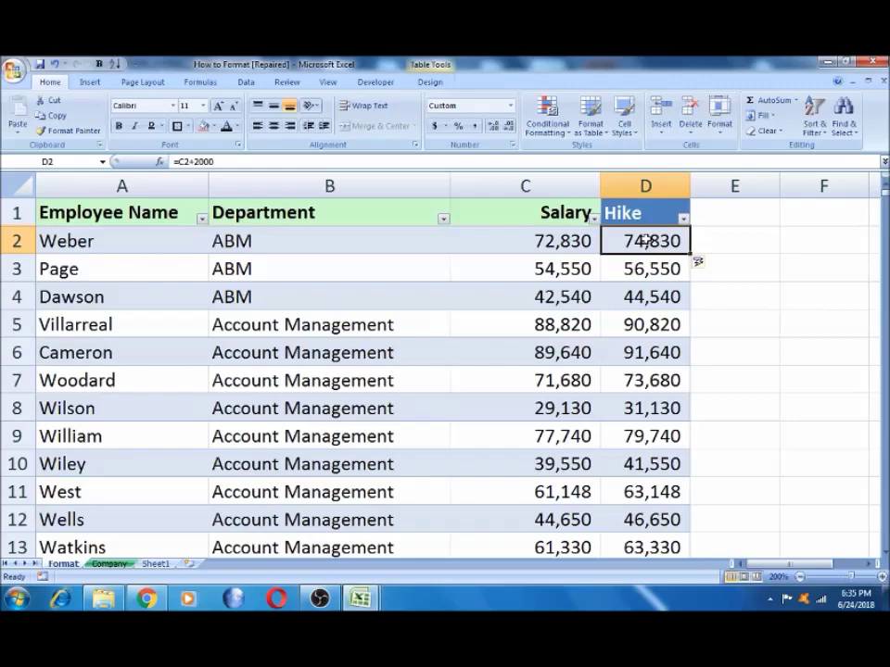
key(ctrl+shift+Down)
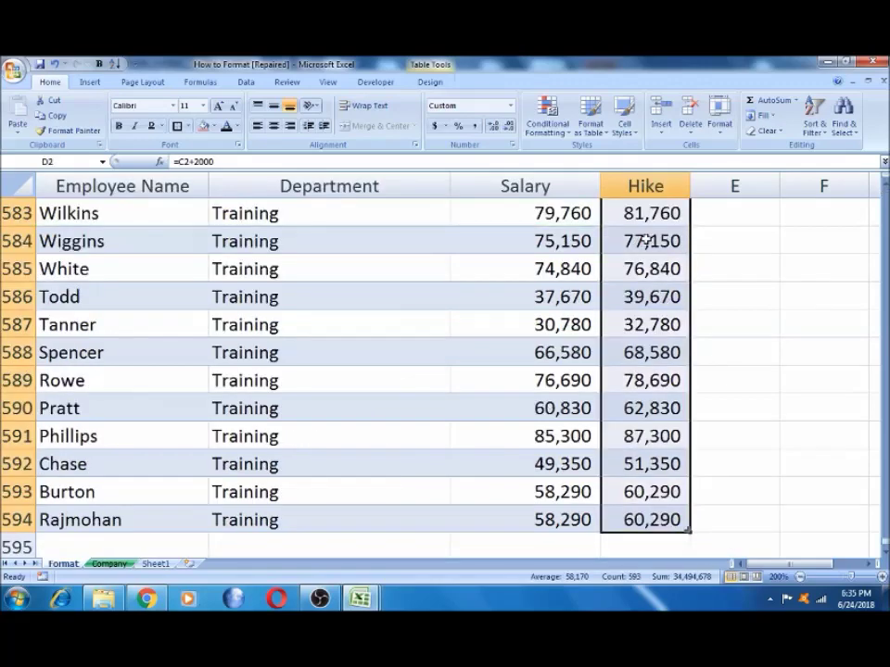
key(Delete)
Step: Refill the Hike column with =Table3[[#This Row],[Salary]]+2000, giving 74,830 in D2
double_click(646, 239)
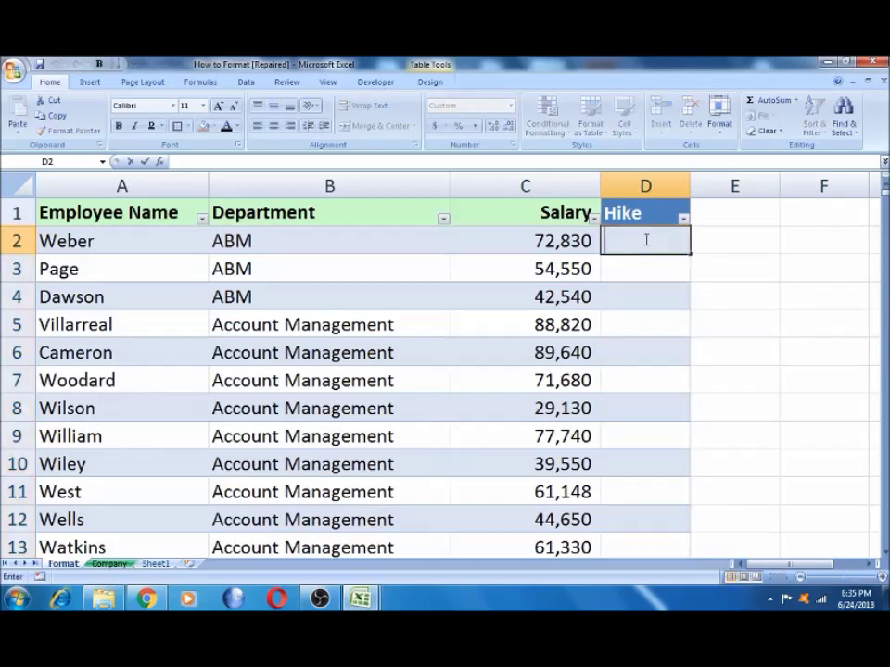
text(=)
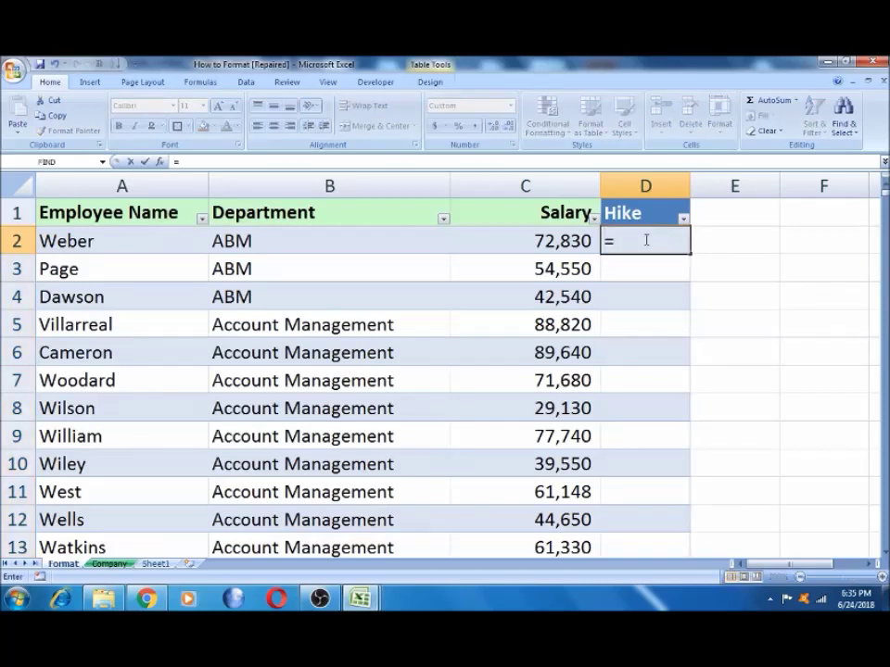
click(573, 241)
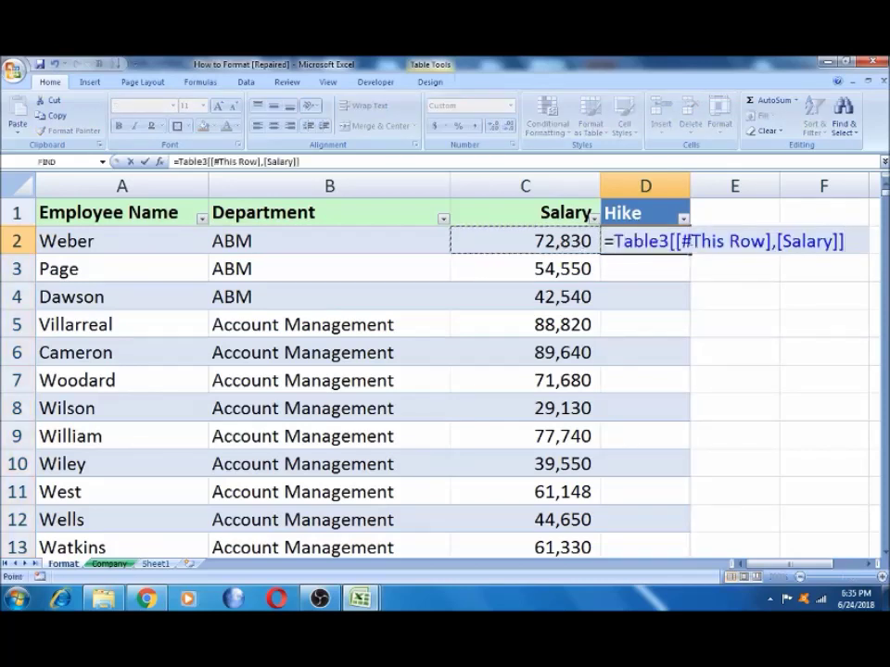
text(+2000)
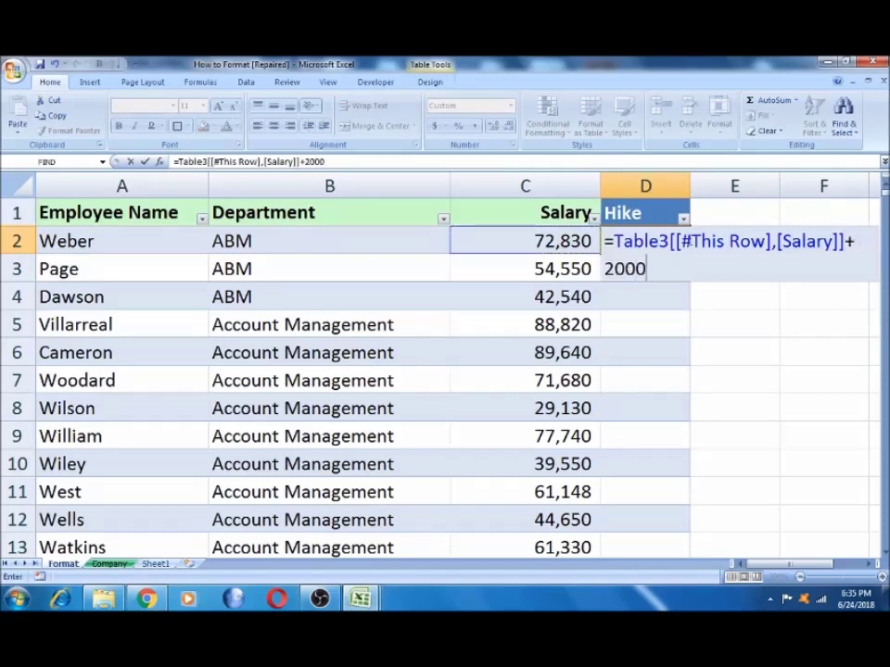
key(Return)
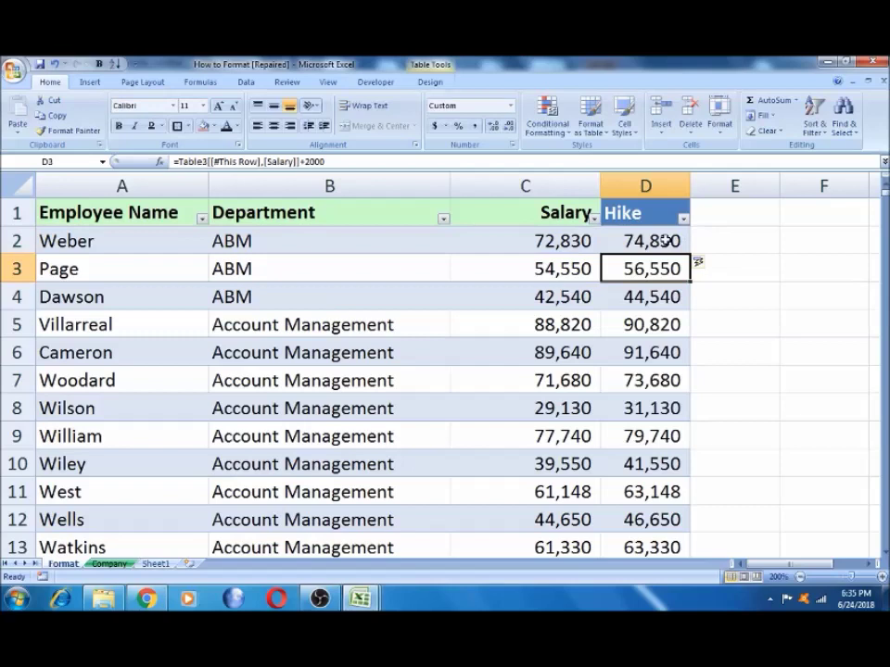
click(666, 241)
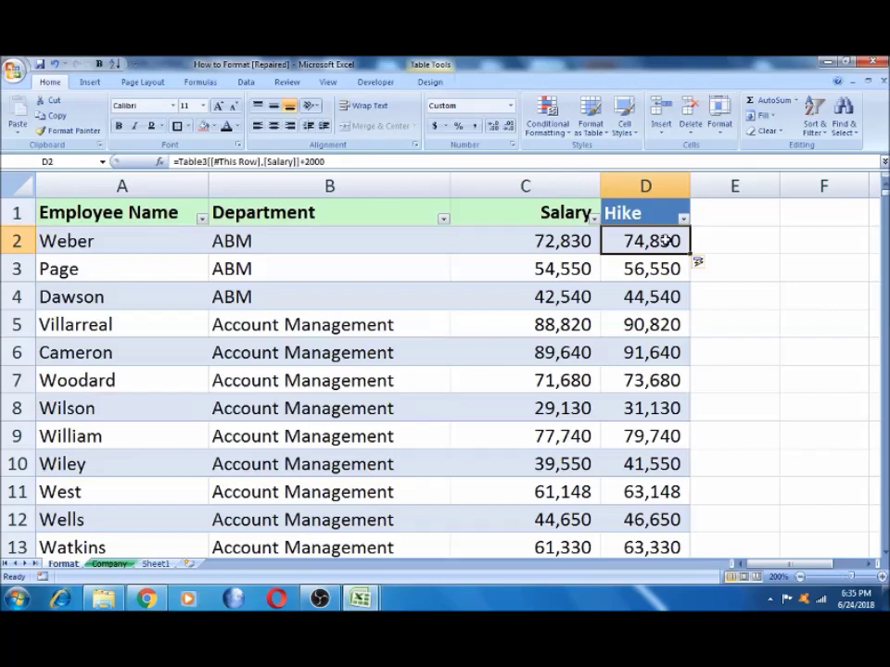
click(426, 83)
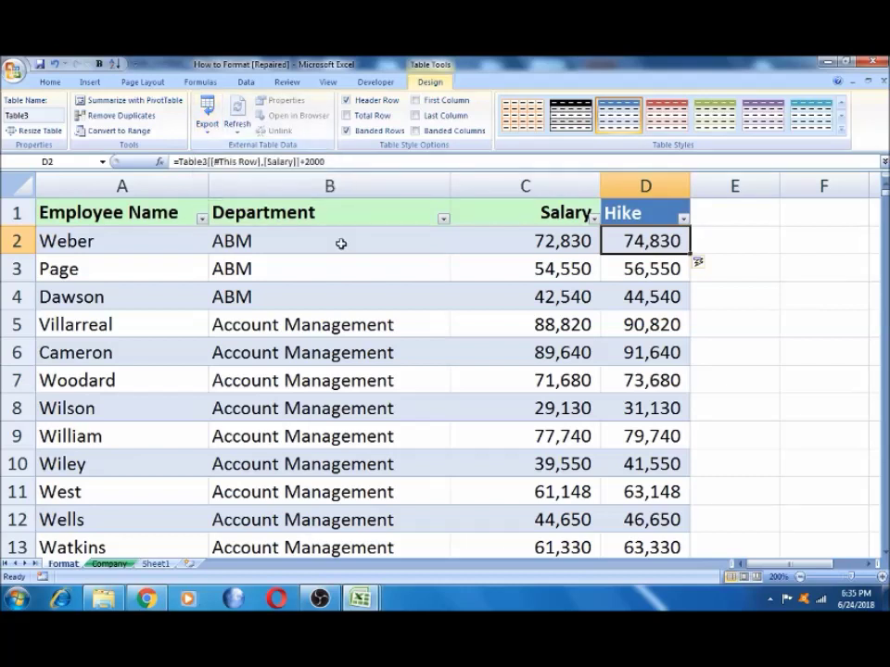
Step: Select the ABM department cells in rows 3 and 4 of the table
click(356, 271)
click(355, 306)
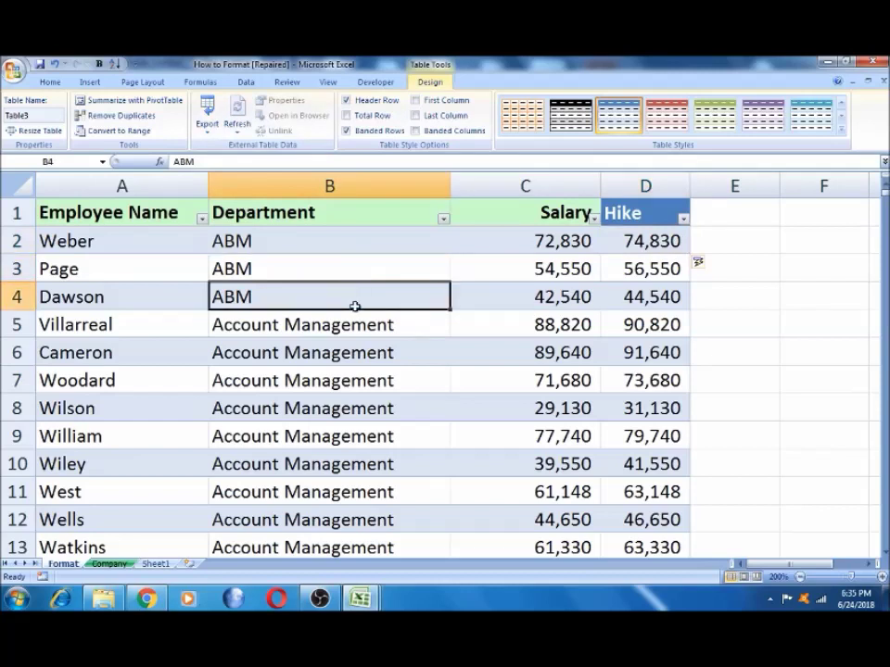